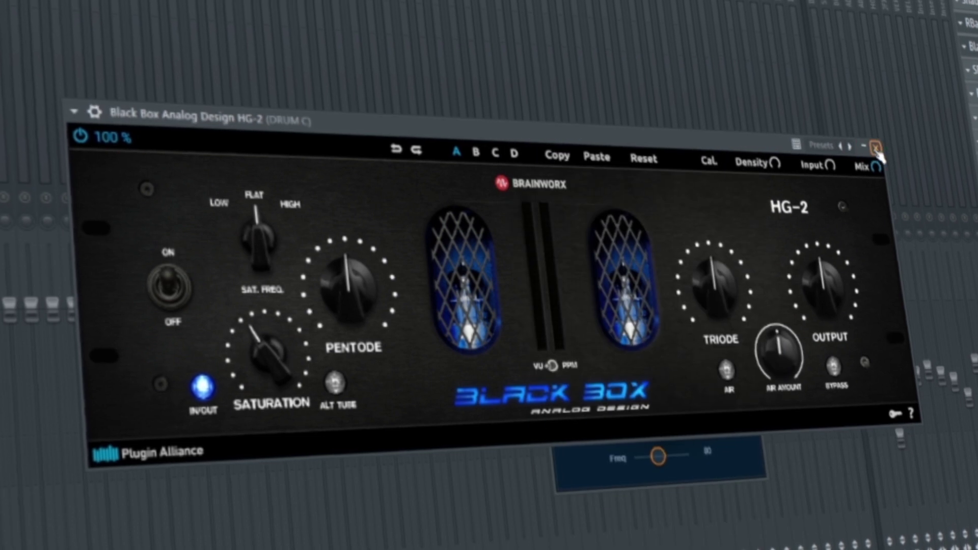
# - Play the song and look over the beat tracks across the full playlist arrangement
pyautogui.click(875, 148)
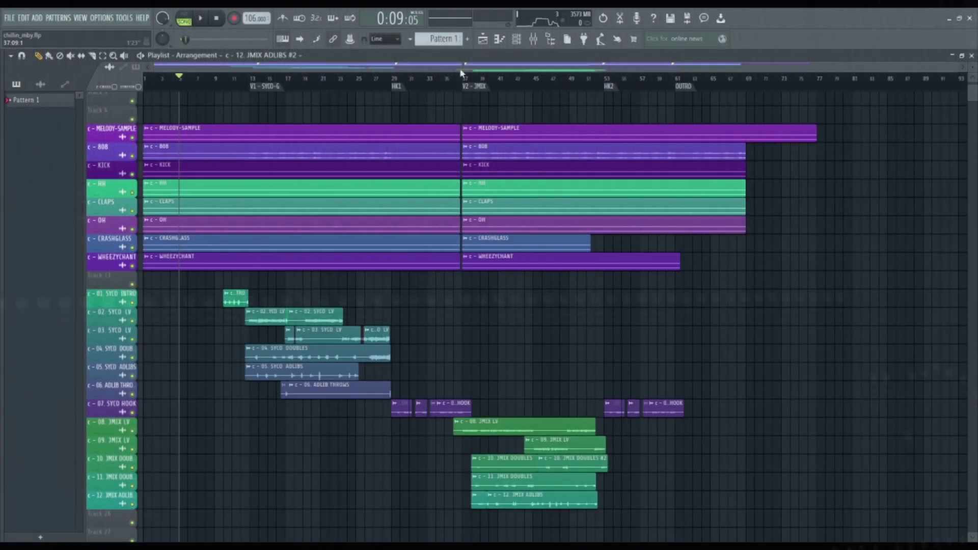
pyautogui.press('space')
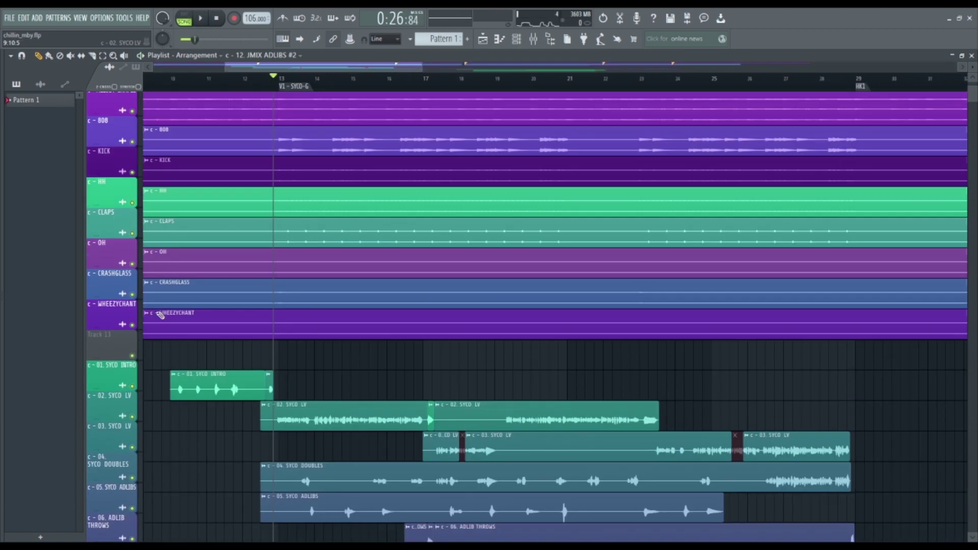
pyautogui.scroll(4, 160, 315)
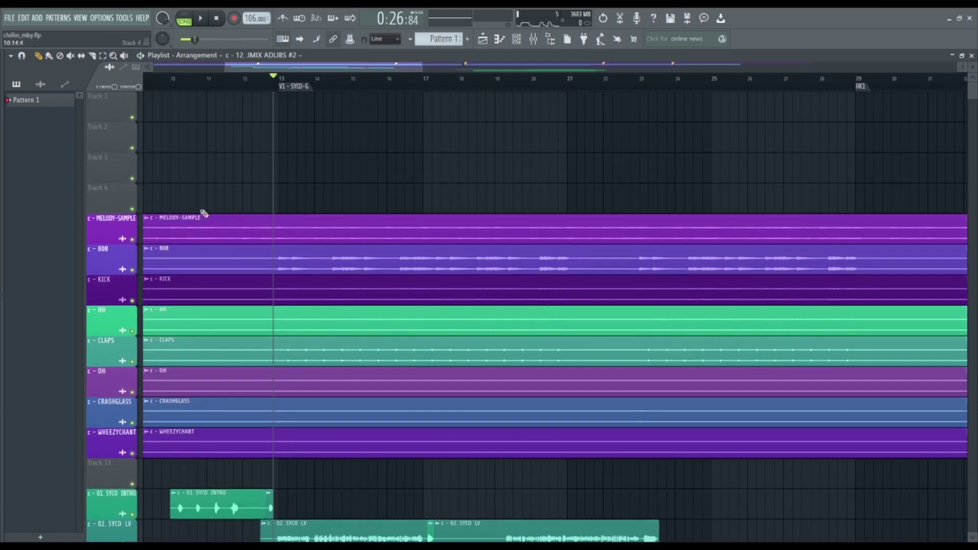
pyautogui.scroll(-5, 347, 252)
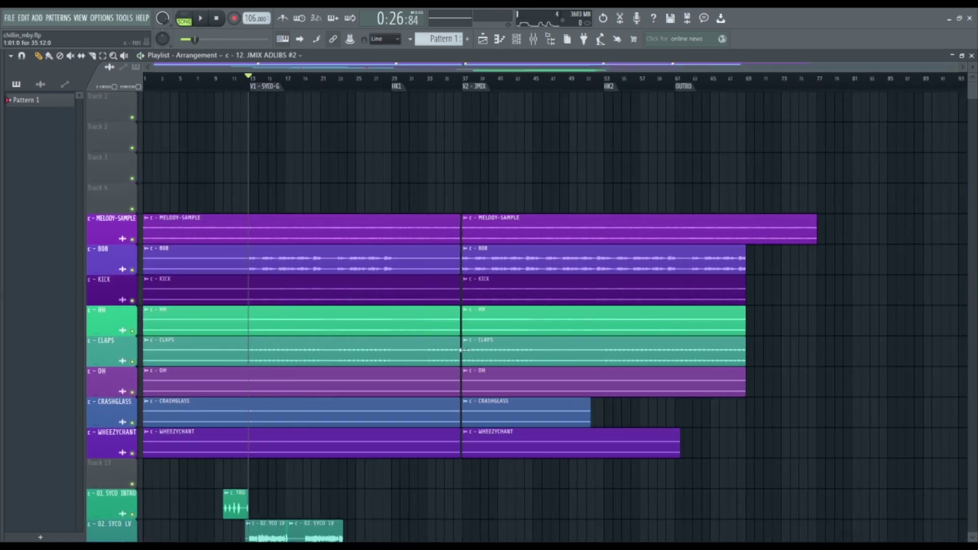
pyautogui.moveTo(778, 442); pyautogui.dragTo(251, 192)
pyautogui.click(251, 192)
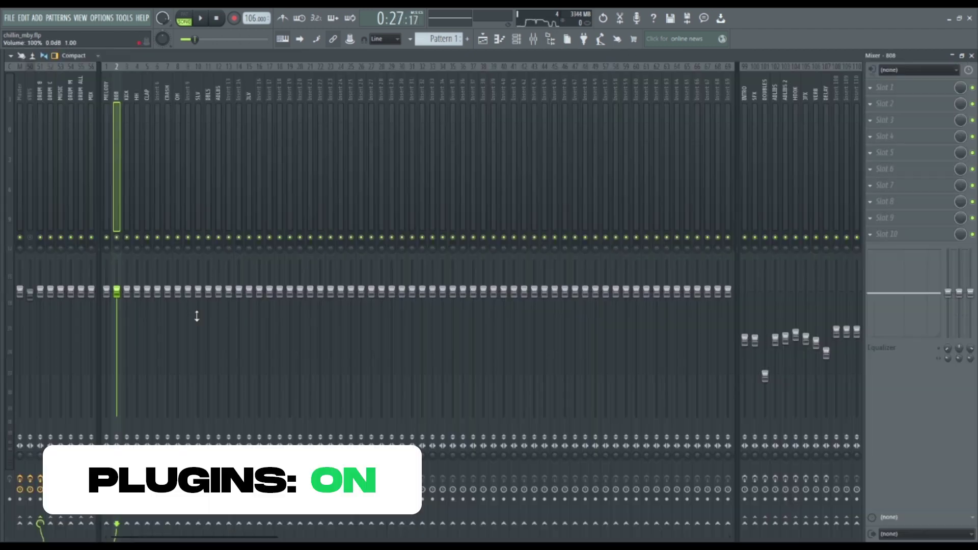
# - Compare playback of the same section with the bus effects enabled and disabled
pyautogui.press('space')
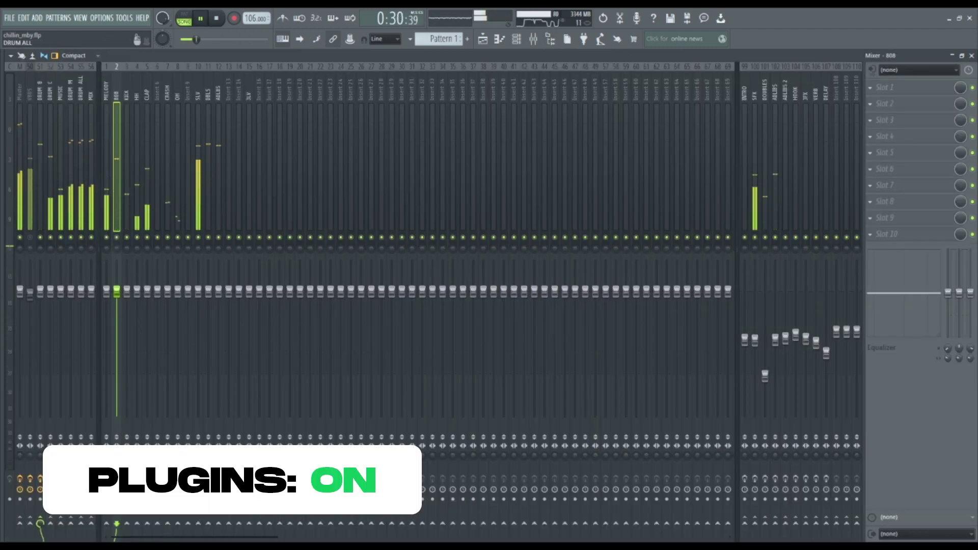
pyautogui.press('space')
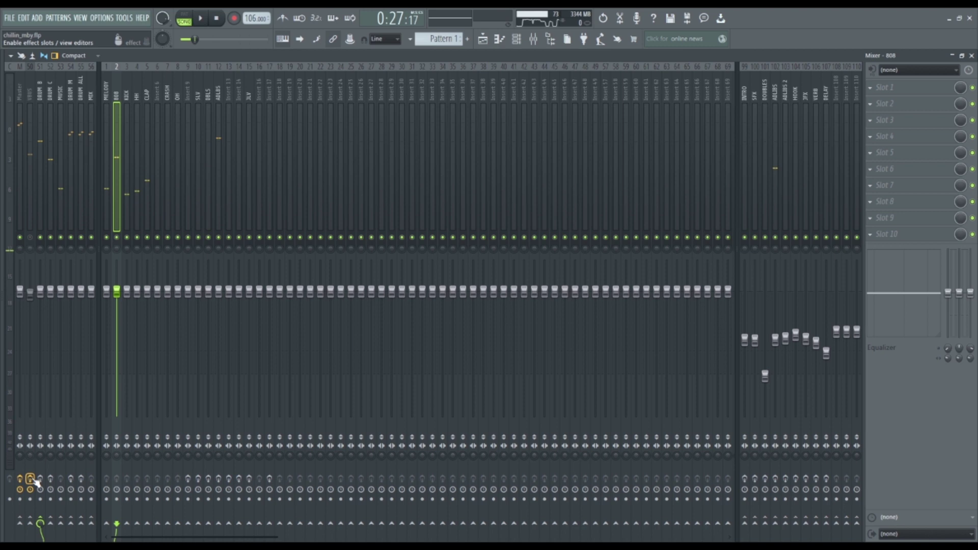
pyautogui.click(30, 479)
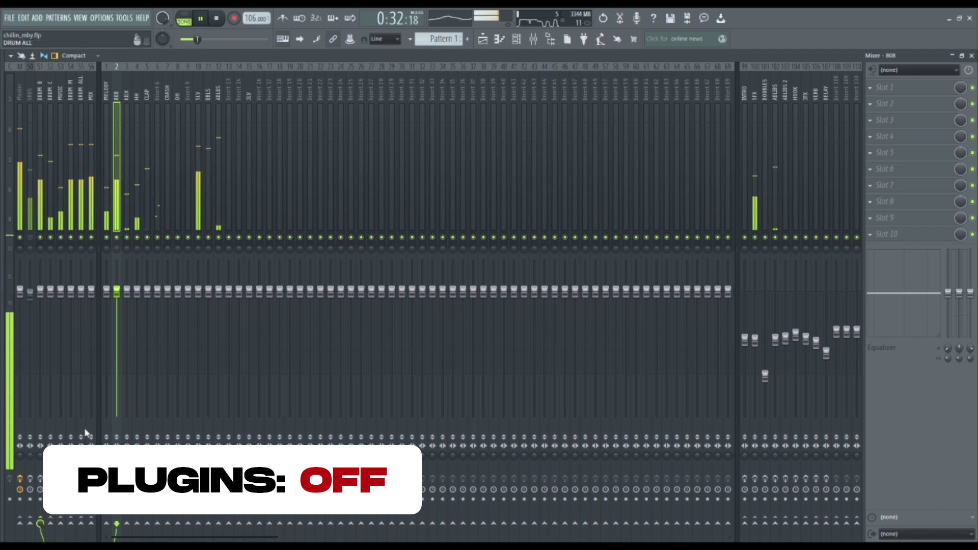
pyautogui.press('space')
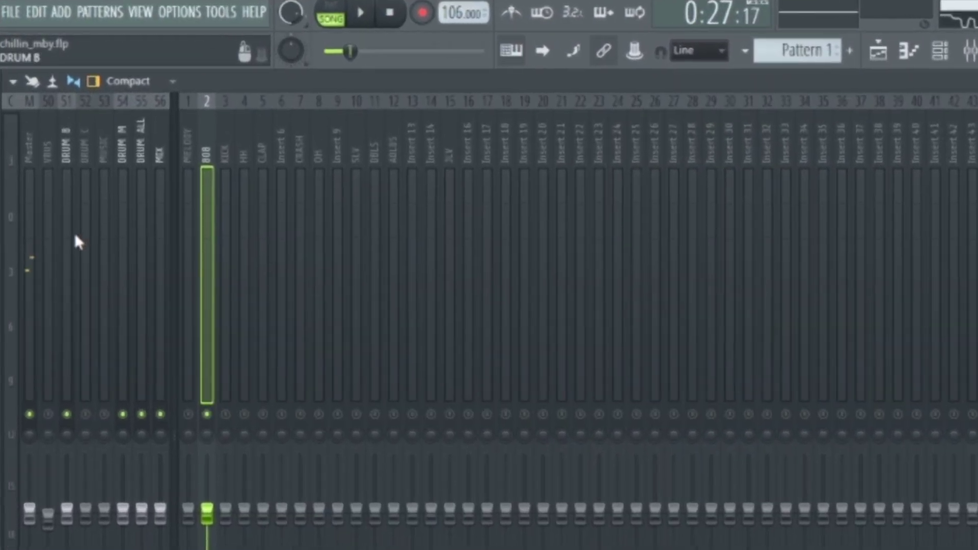
# - Inspect the effect chain on the DRUM B bus and audition the soloed 808 track
pyautogui.click(50, 167)
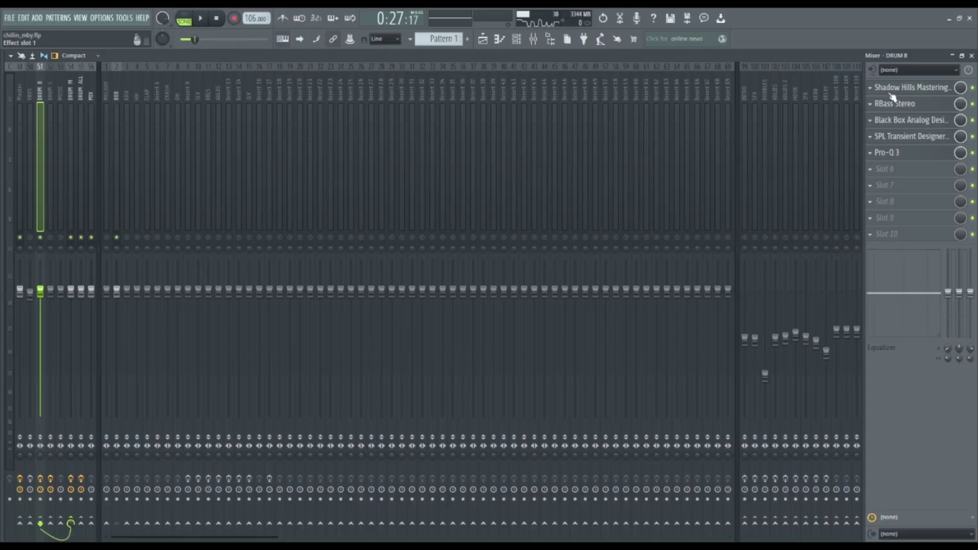
pyautogui.click(120, 239)
pyautogui.press('space')
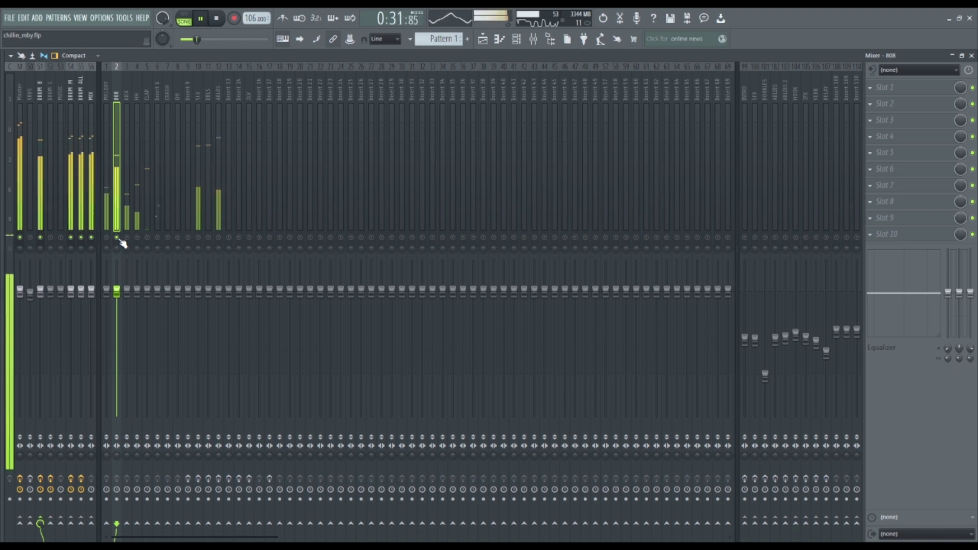
pyautogui.press('space')
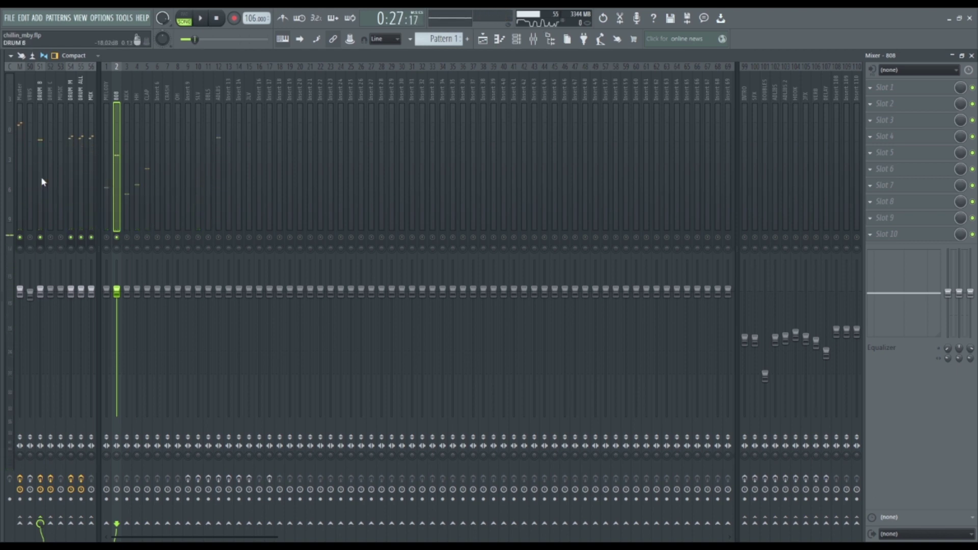
# - Open the Shadow Hills Mastering Compressor on the DRUM B bus and examine its settings while playing the soloed 808
pyautogui.click(43, 182)
pyautogui.click(894, 87)
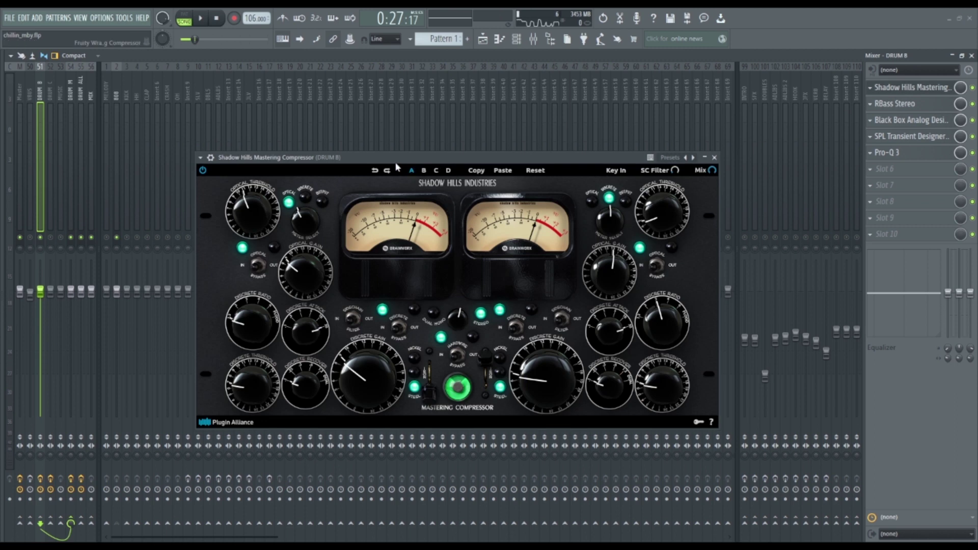
pyautogui.moveTo(392, 162); pyautogui.dragTo(397, 152)
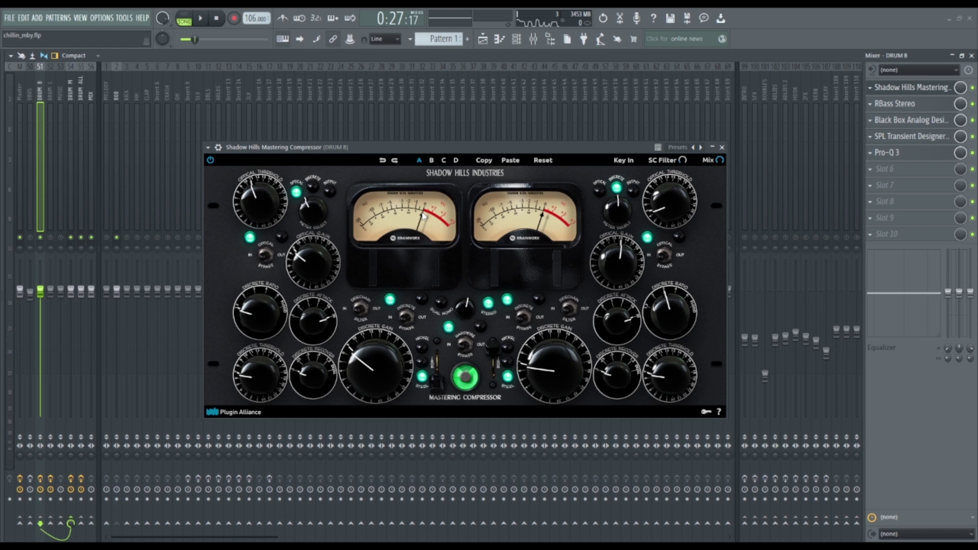
pyautogui.press('space')
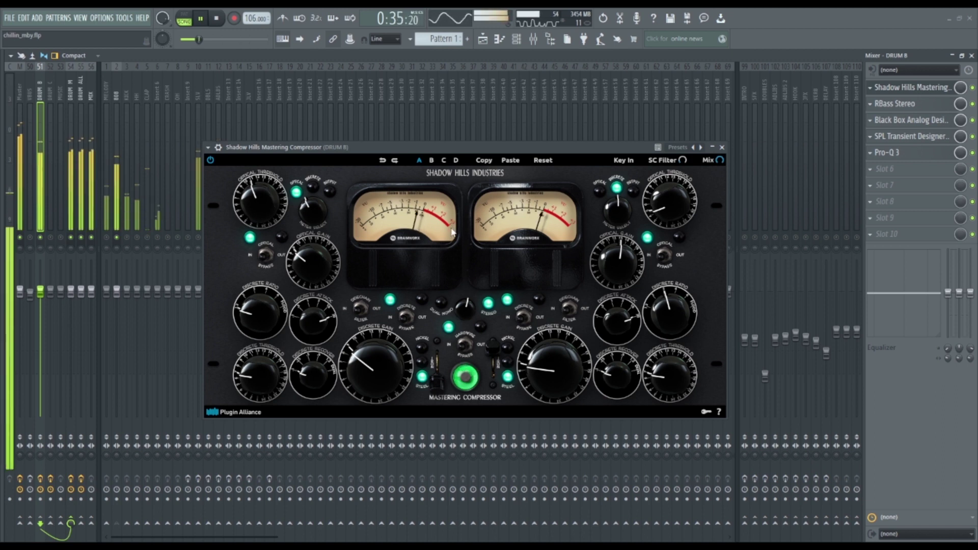
pyautogui.press('space')
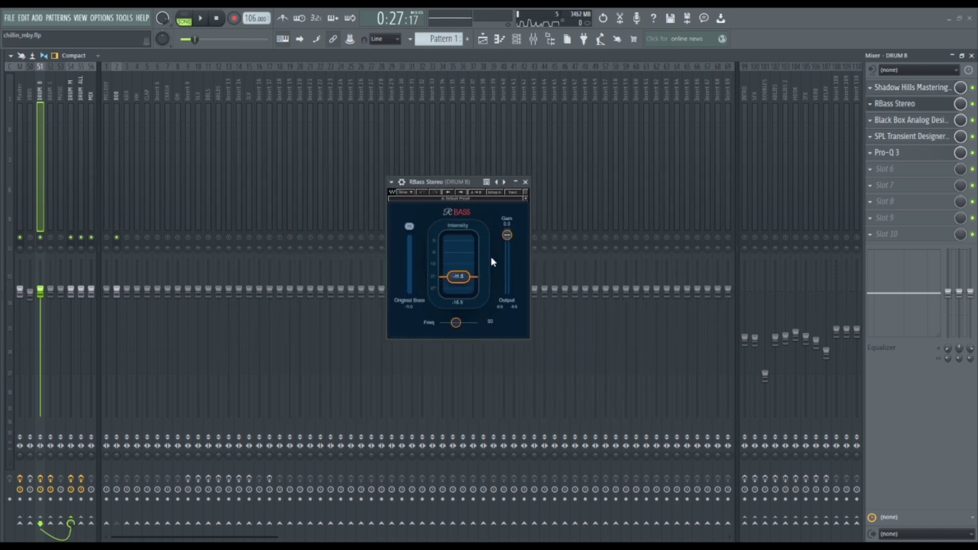
# - Audition the soloed 808 while examining RBass Stereo on the DRUM B bus, and close the plugin
pyautogui.press('space')
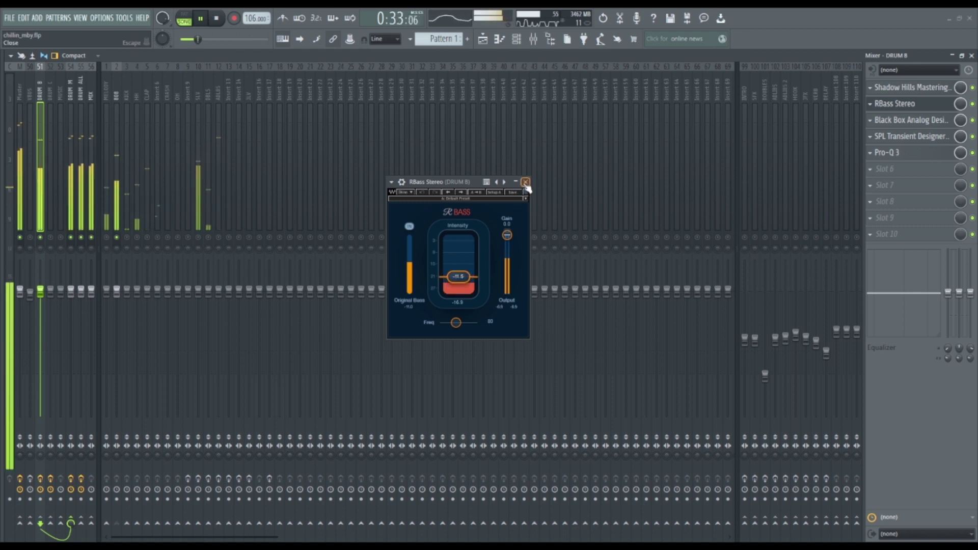
pyautogui.press('space')
pyautogui.click(525, 183)
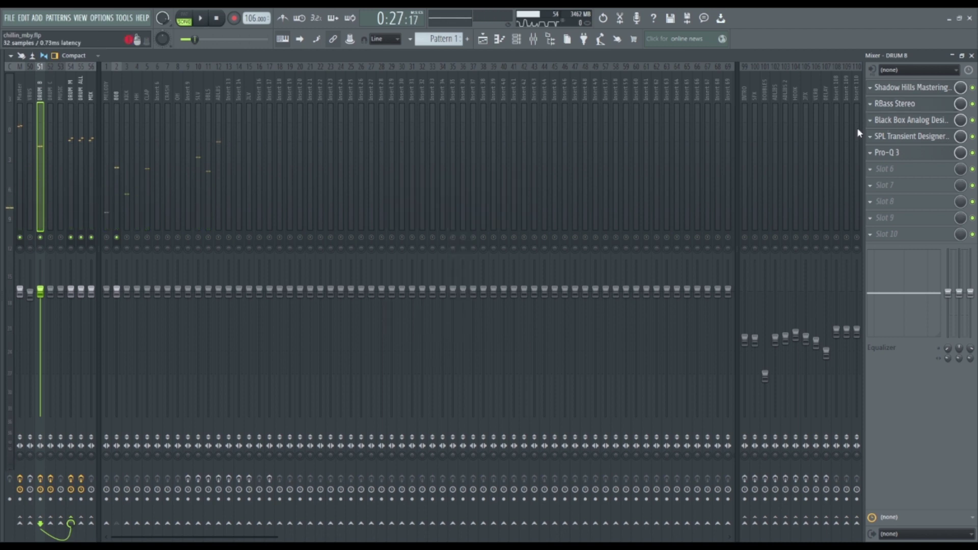
# - Open Black Box Analog Design HG-2 on the DRUM B bus and examine its saturation settings during playback of the 808
pyautogui.click(888, 123)
pyautogui.moveTo(503, 208); pyautogui.dragTo(504, 163)
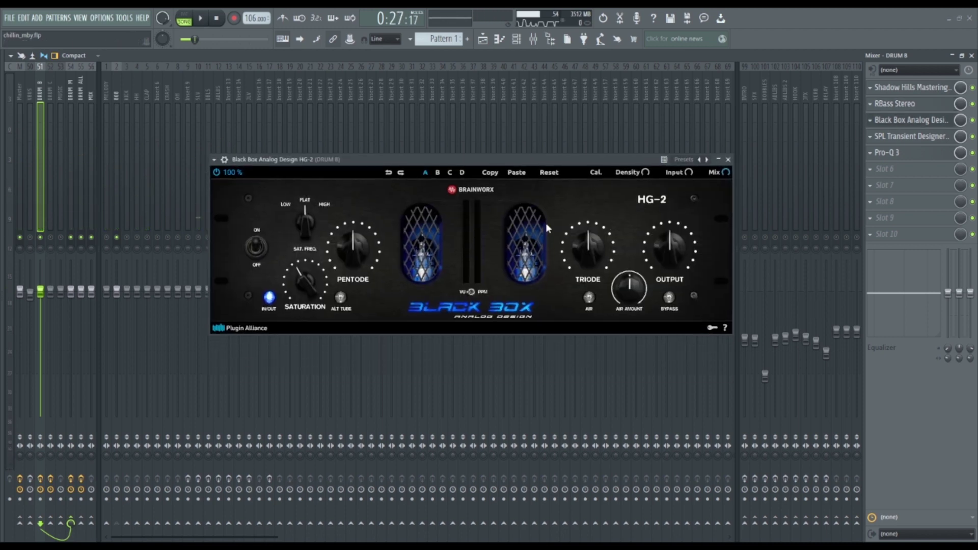
pyautogui.press('space')
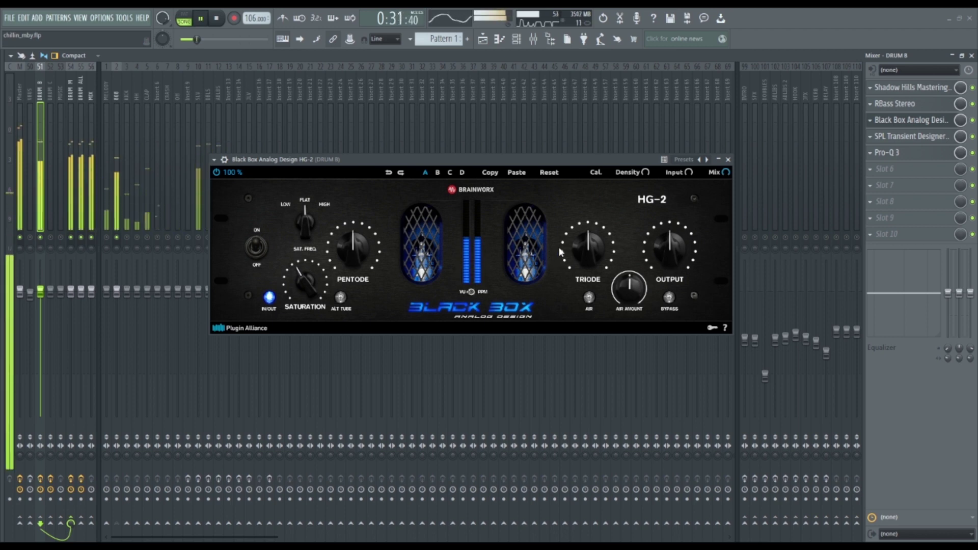
pyautogui.press('space')
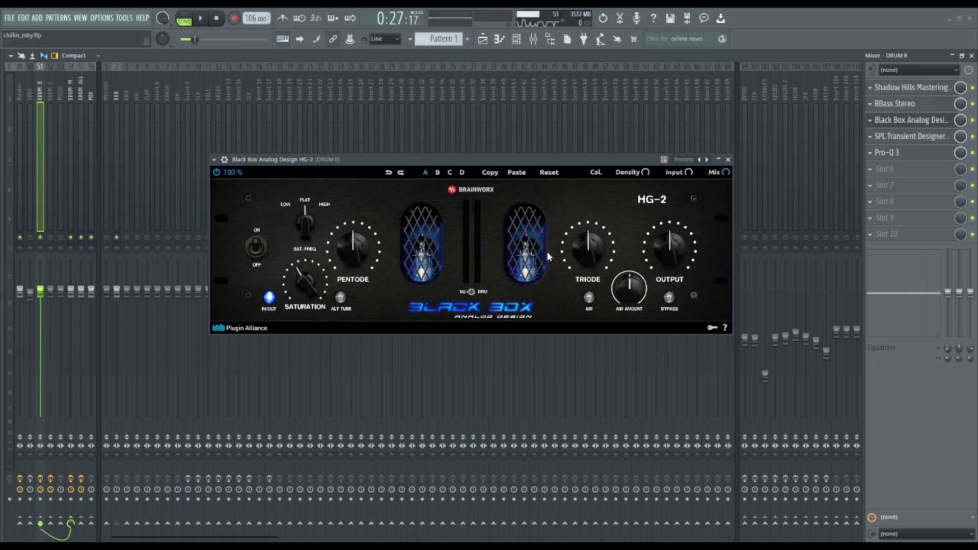
pyautogui.press('Escape')
# - Open SPL Transient Designer Plus on the DRUM B bus and examine its attack and sustain settings while playing the 808
pyautogui.click(897, 138)
pyautogui.moveTo(522, 168); pyautogui.dragTo(432, 159)
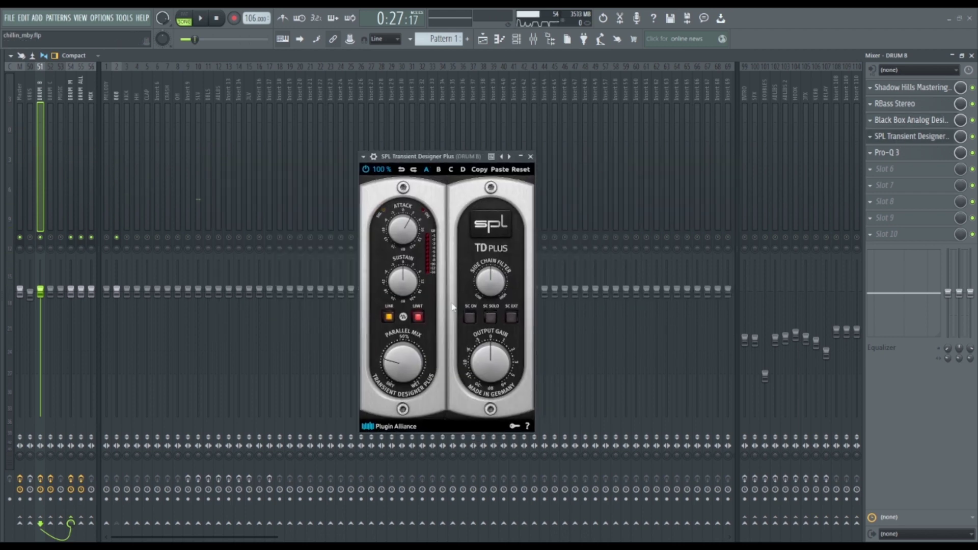
pyautogui.press('space')
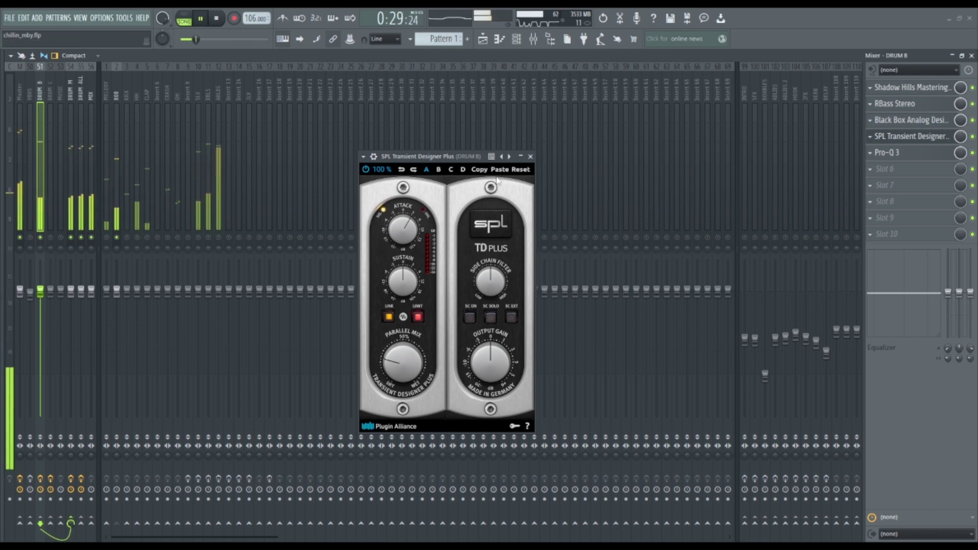
pyautogui.press('space')
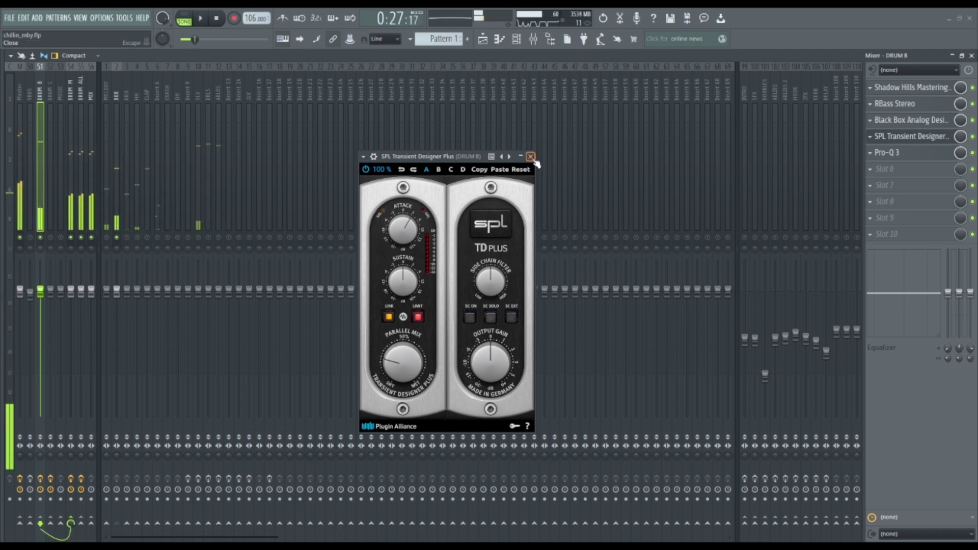
pyautogui.click(530, 156)
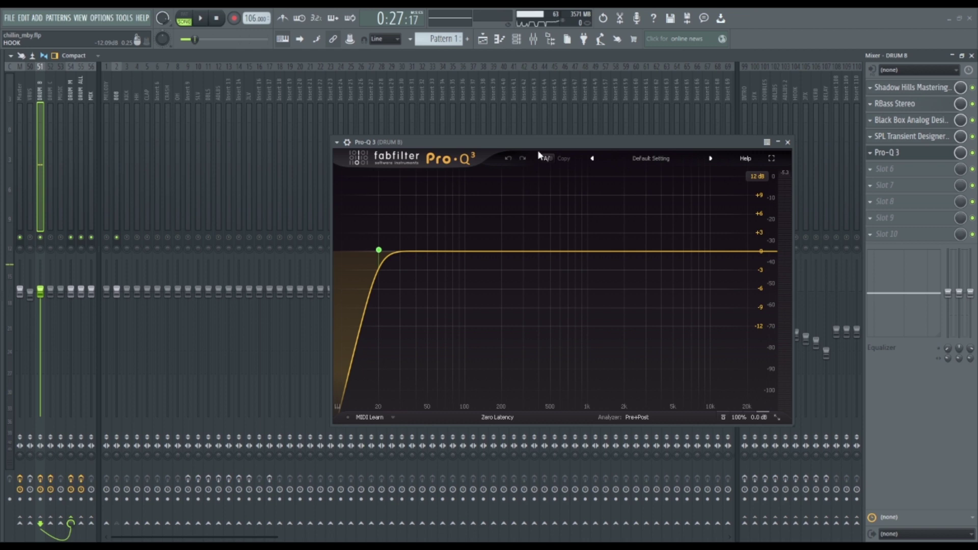
# - Compare the 808 during playback with the DRUM B bus's Pro-Q 3 low cut bypassed and enabled, and close the plugin
pyautogui.moveTo(537, 145); pyautogui.dragTo(468, 151)
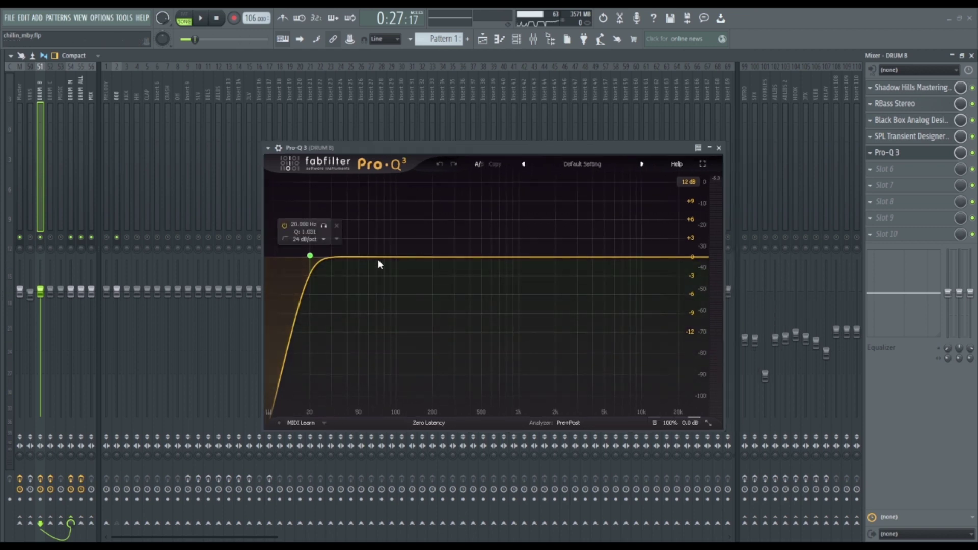
pyautogui.press('space')
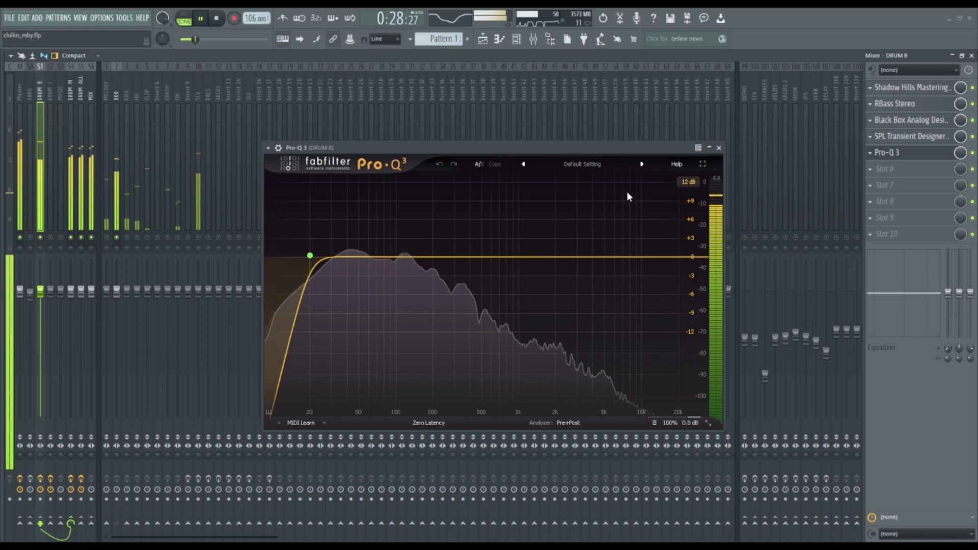
pyautogui.click(278, 147)
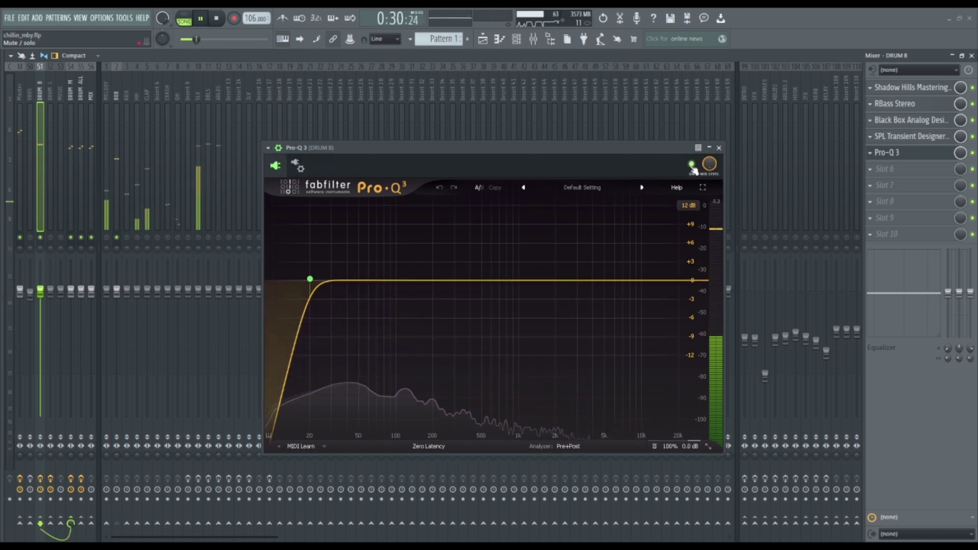
pyautogui.click(692, 165)
pyautogui.click(691, 165)
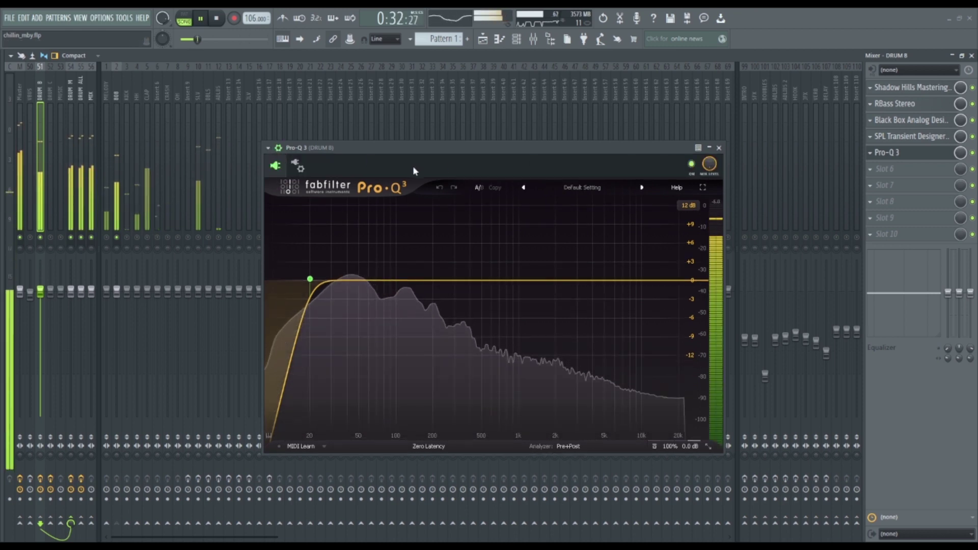
pyautogui.click(278, 147)
pyautogui.moveTo(384, 146); pyautogui.dragTo(354, 133)
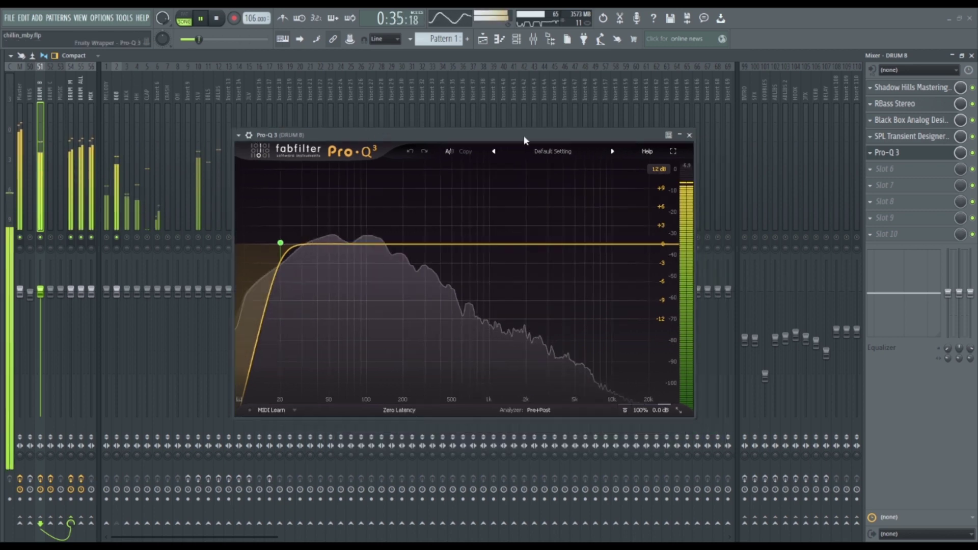
pyautogui.click(689, 136)
pyautogui.press('space')
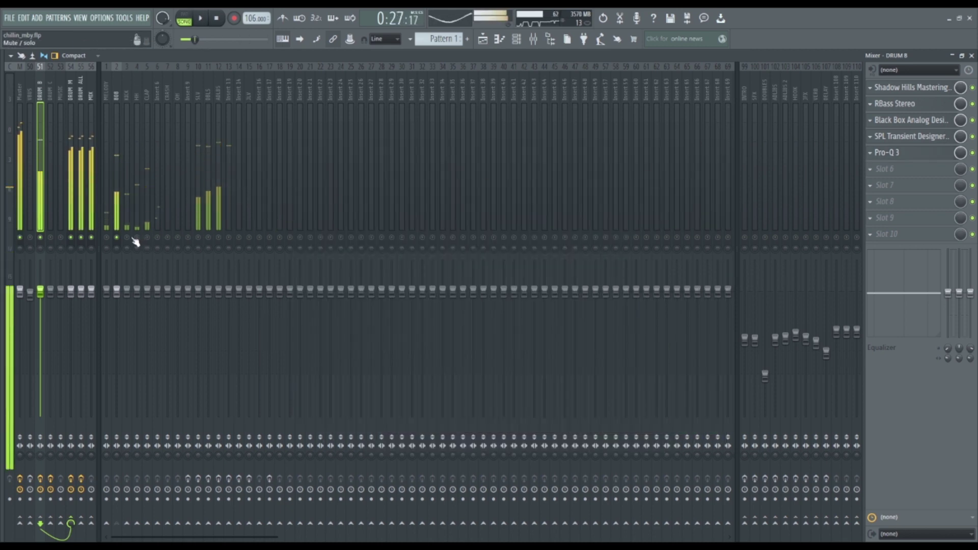
# - Check the routing of mixer tracks KICK through OH and view the effect chain of their DRUM C bus
pyautogui.click(118, 156)
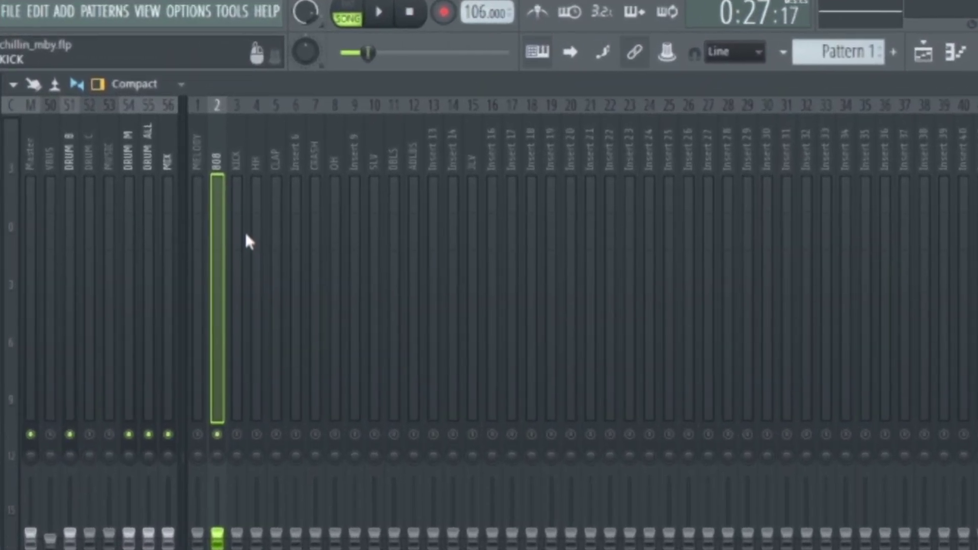
pyautogui.click(214, 200)
pyautogui.moveTo(214, 200); pyautogui.dragTo(276, 203)
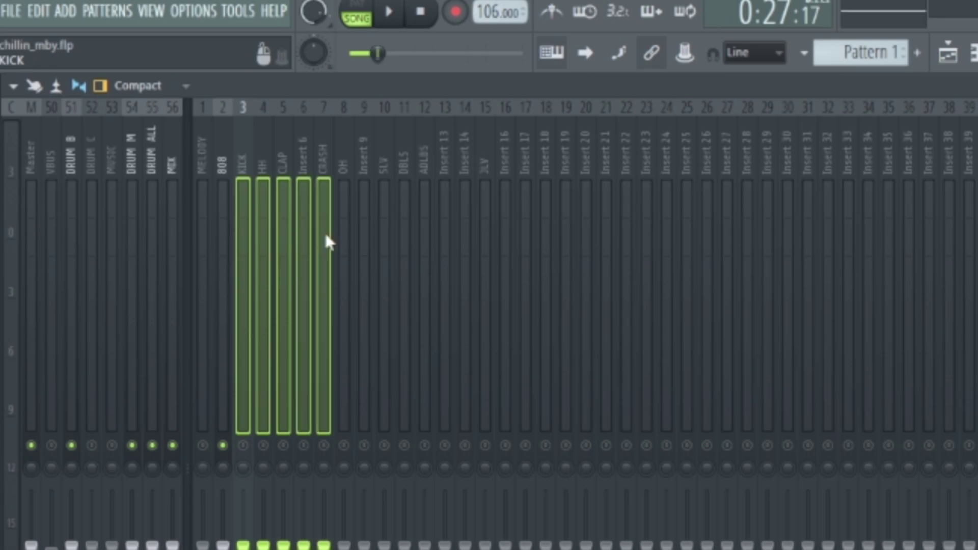
pyautogui.moveTo(319, 231); pyautogui.dragTo(338, 241)
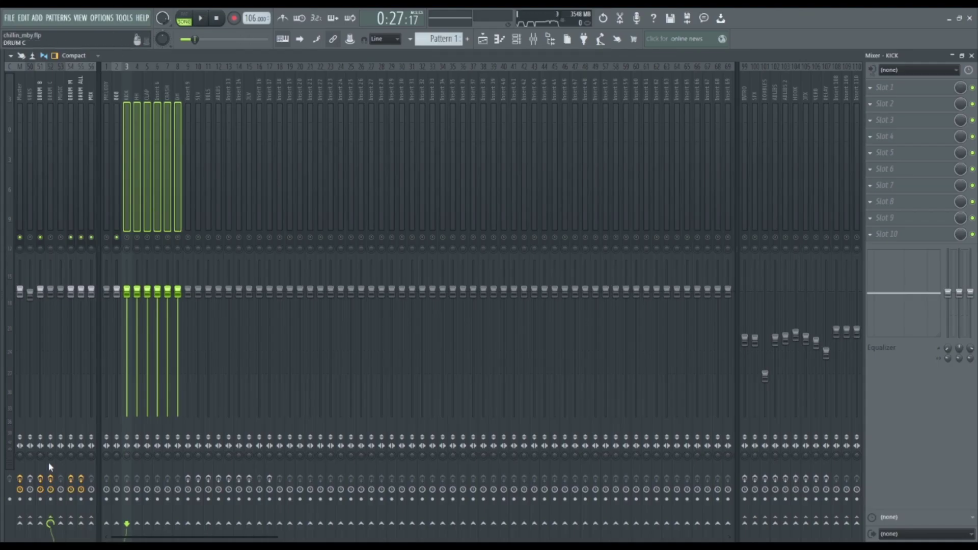
pyautogui.click(51, 139)
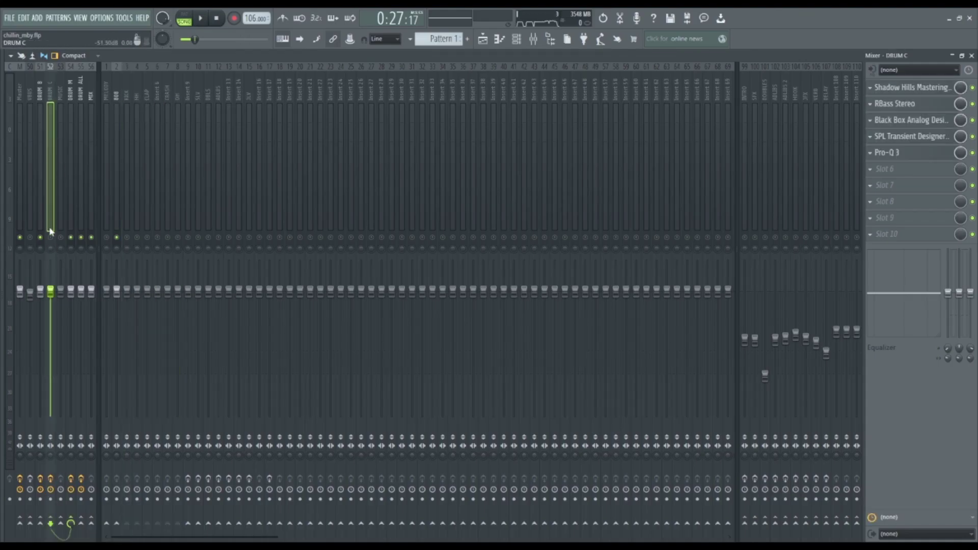
# - View the DRUM C bus's five plugins, from Shadow Hills Mastering to Pro-Q 3, and close them all
pyautogui.click(909, 88)
pyautogui.click(909, 87)
pyautogui.click(907, 104)
pyautogui.click(913, 122)
pyautogui.click(912, 136)
pyautogui.click(911, 152)
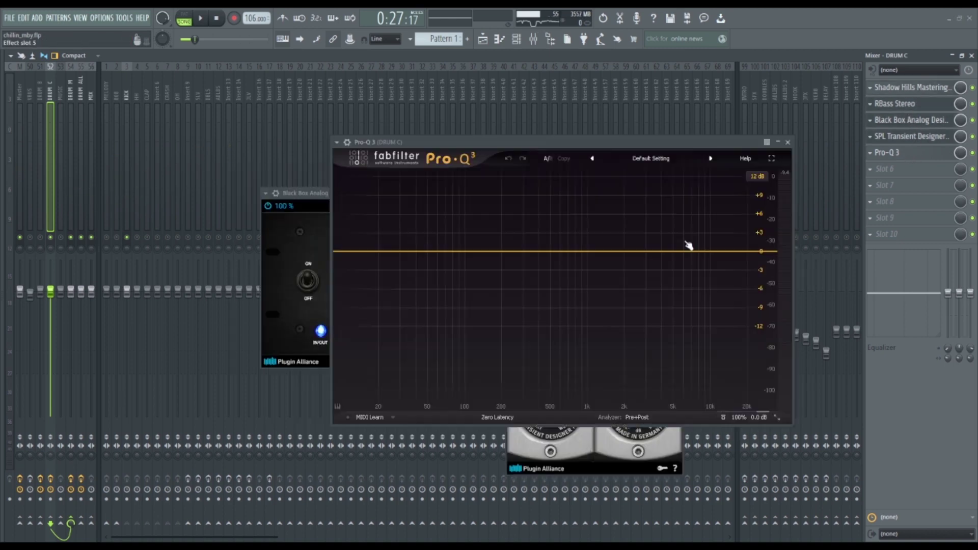
pyautogui.click(792, 141)
pyautogui.click(678, 199)
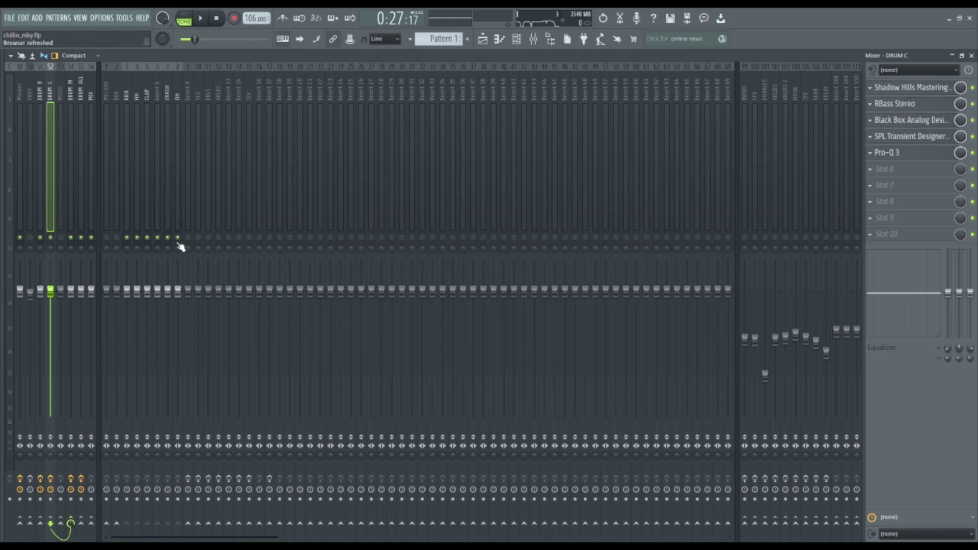
# - Compare the drums during playback with the whole DRUM C effect chain bypassed and enabled
pyautogui.press('space')
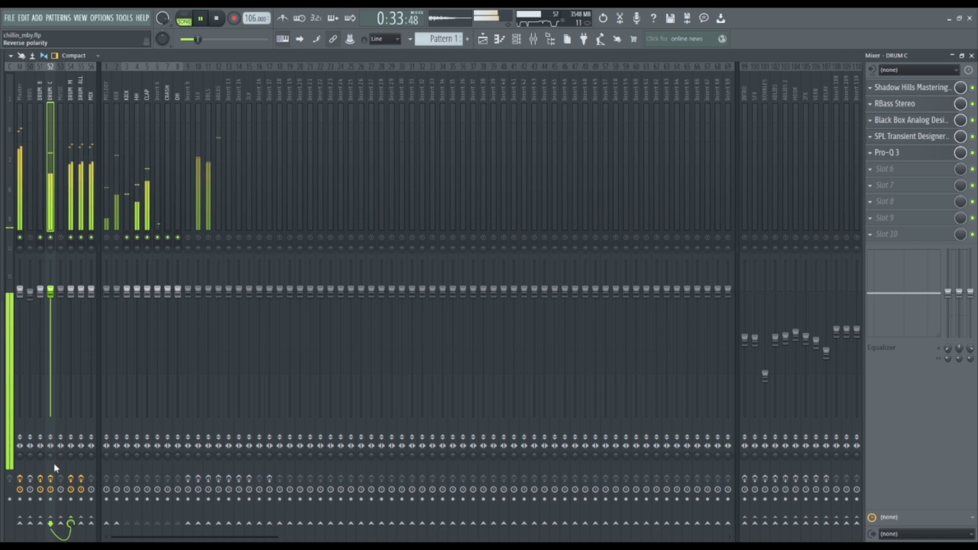
pyautogui.click(51, 479)
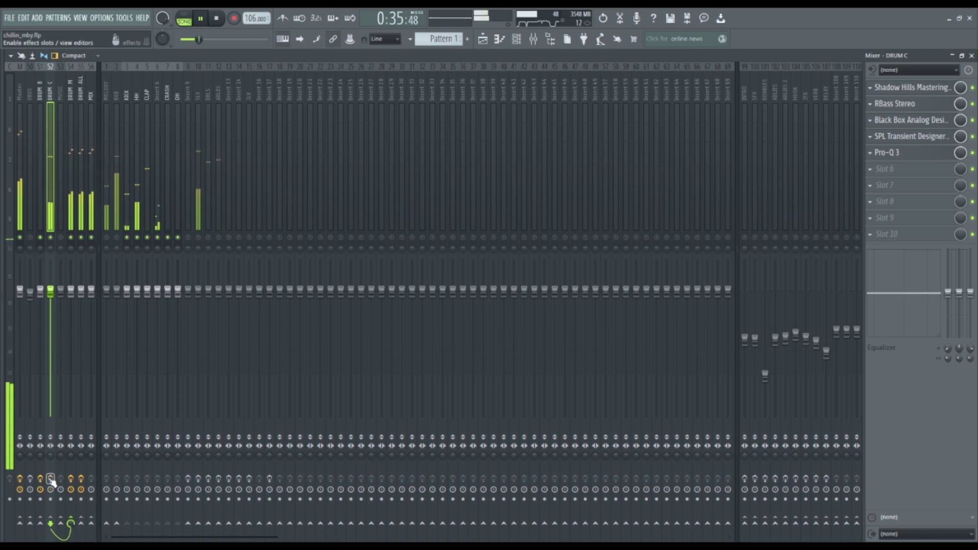
pyautogui.click(50, 479)
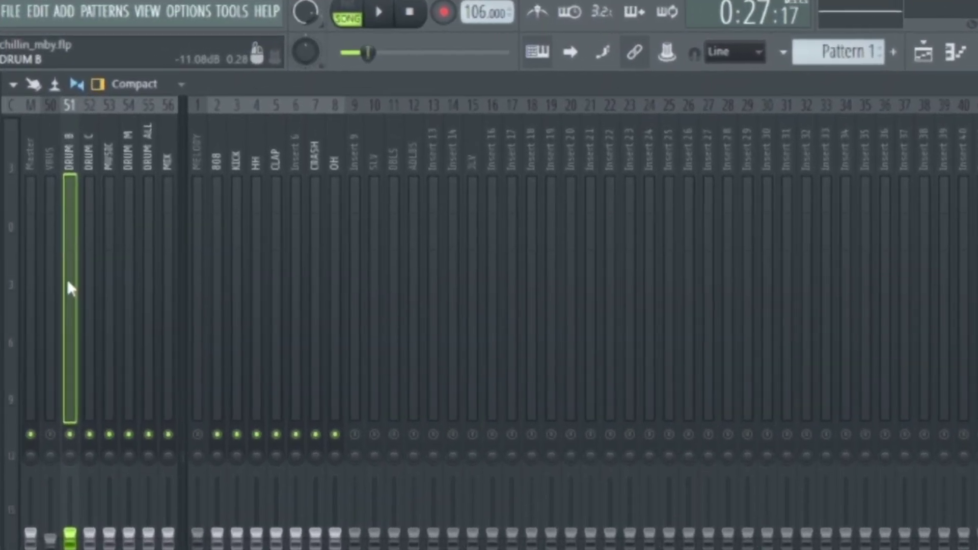
# - Select the DRUM B and DRUM C buses together, switch to DRUM M and view its first NLS Buss Stereo during playback
pyautogui.keyDown('ctrl'); pyautogui.click(89, 293); pyautogui.keyUp('ctrl')
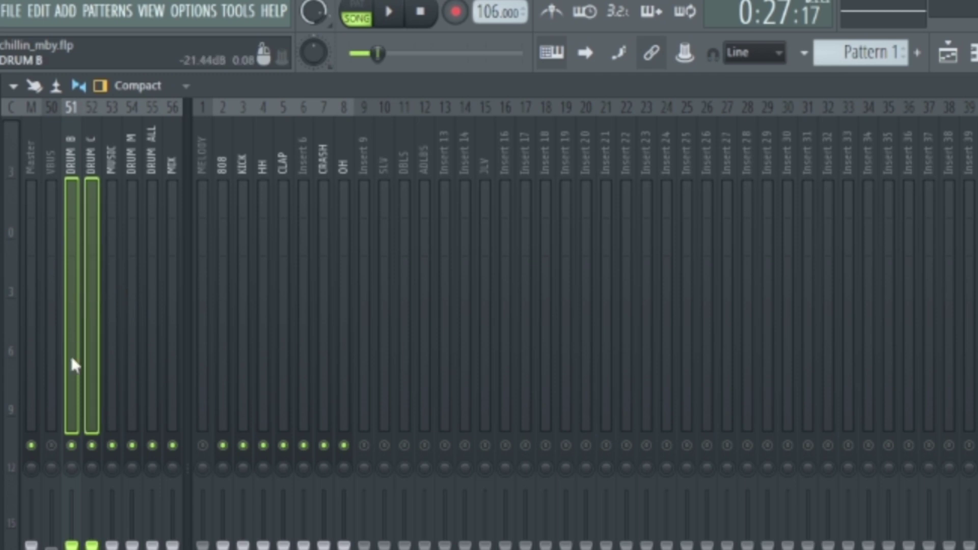
pyautogui.click(131, 345)
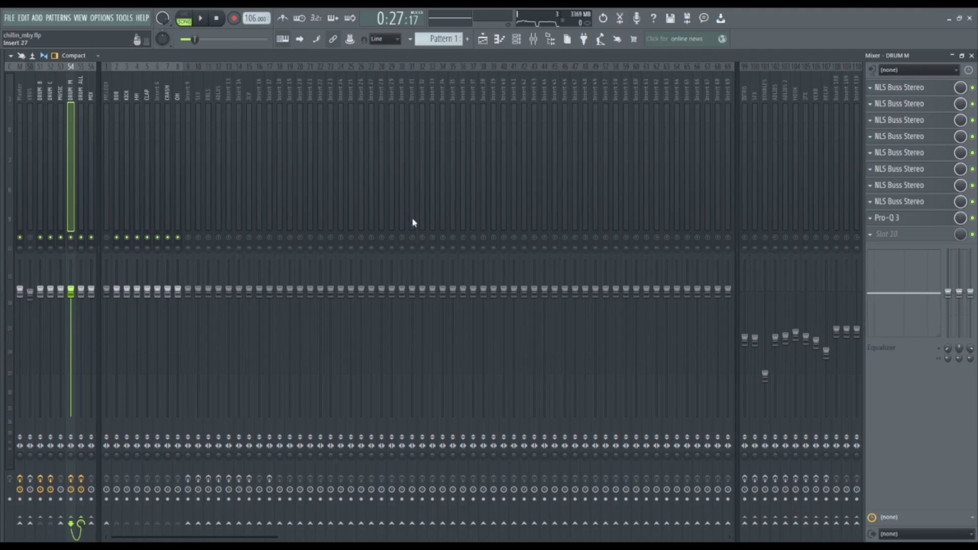
pyautogui.press('space')
pyautogui.click(899, 87)
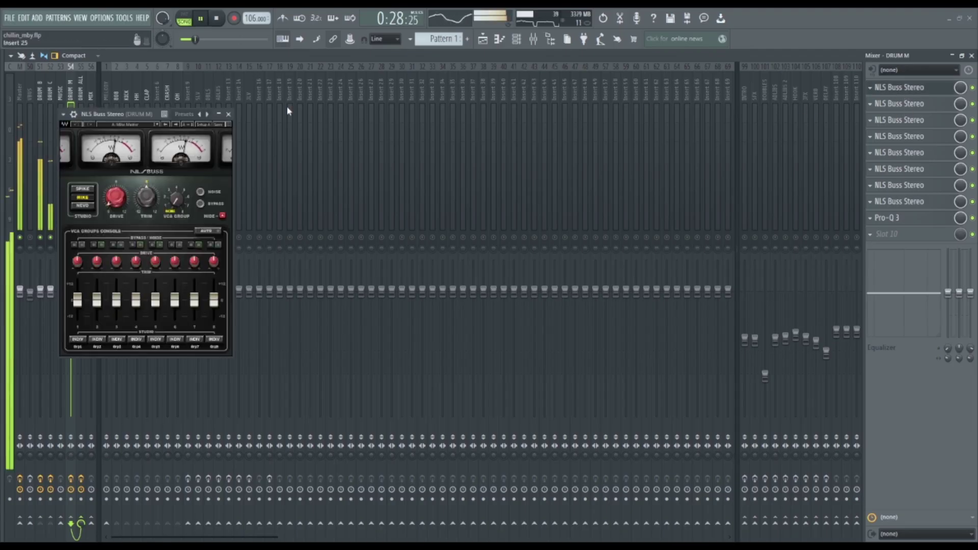
pyautogui.moveTo(128, 119); pyautogui.dragTo(339, 120)
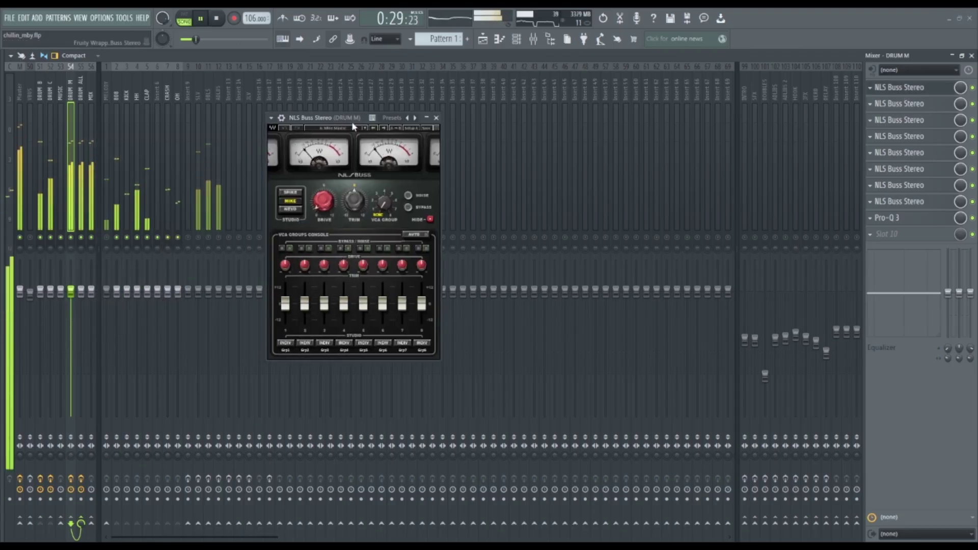
# - Open further NLS Buss Stereo instances on the DRUM M bus and spread out their windows to compare the console settings
pyautogui.click(919, 103)
pyautogui.click(896, 137)
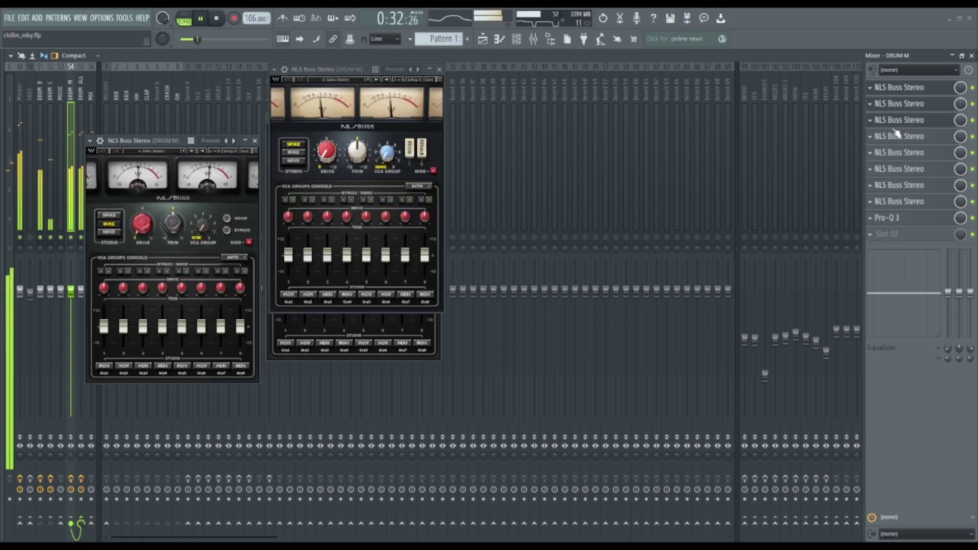
pyautogui.click(896, 137)
pyautogui.moveTo(448, 103); pyautogui.dragTo(553, 126)
pyautogui.click(910, 169)
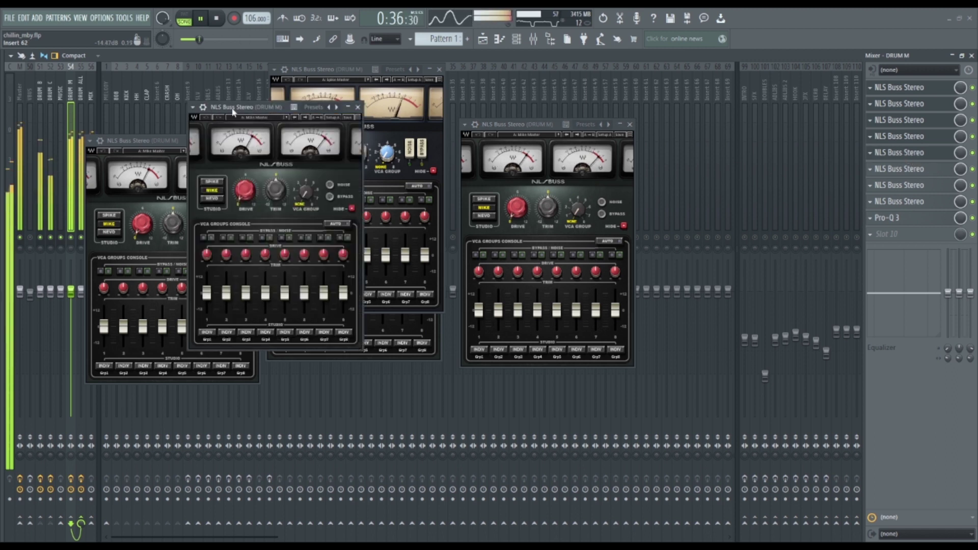
pyautogui.moveTo(286, 103); pyautogui.dragTo(354, 199)
pyautogui.click(908, 187)
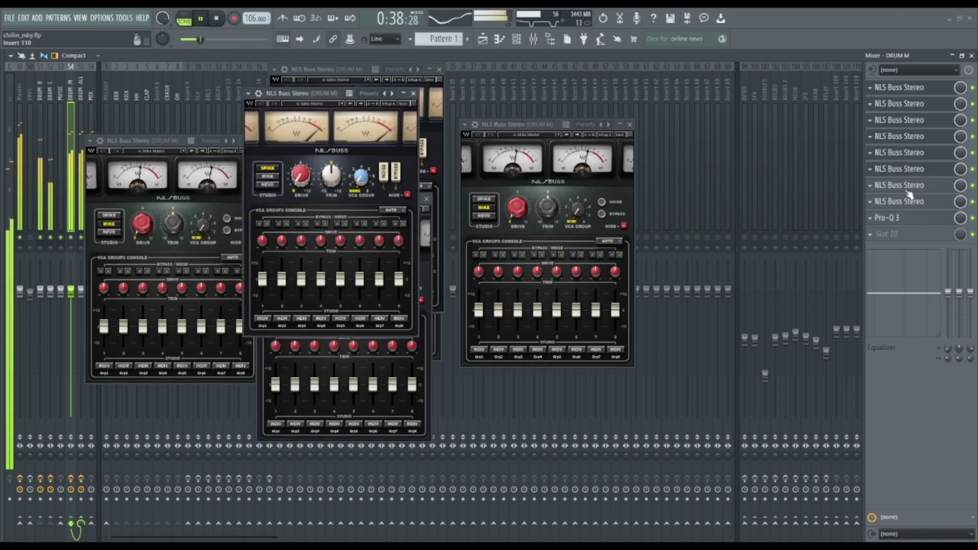
pyautogui.click(912, 202)
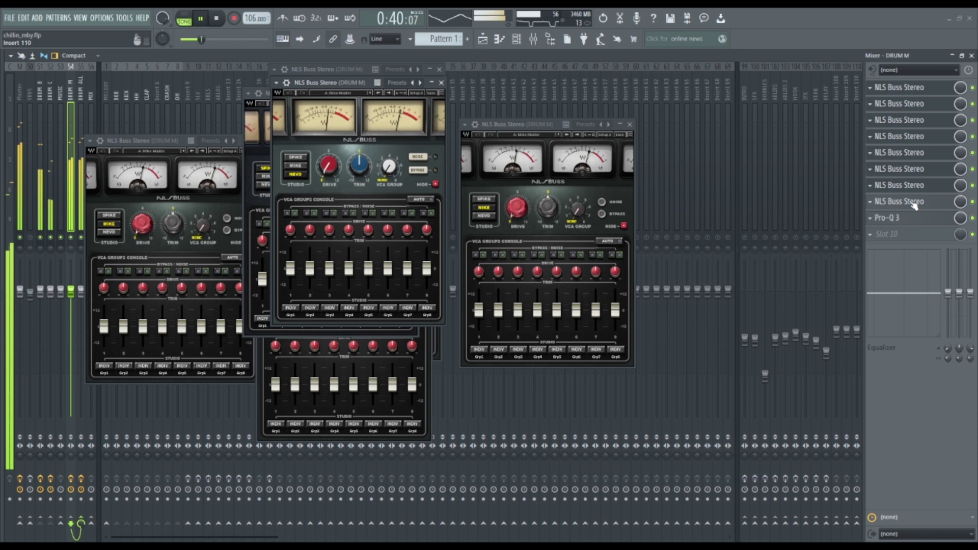
pyautogui.click(914, 203)
pyautogui.moveTo(126, 110); pyautogui.dragTo(552, 223)
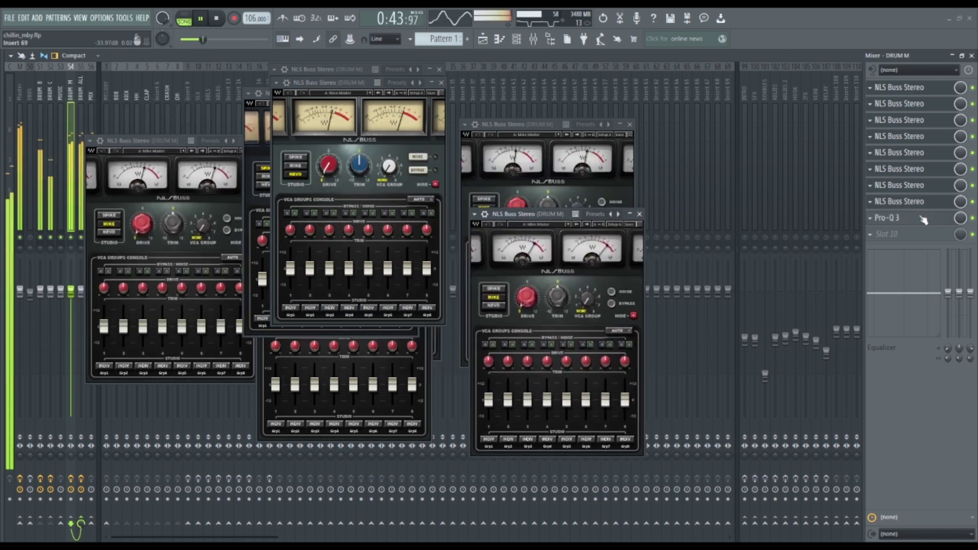
# - Examine the Pro-Q 3 curve on the DRUM M bus during playback, and close all open plugin windows
pyautogui.click(889, 218)
pyautogui.moveTo(429, 82); pyautogui.dragTo(464, 208)
pyautogui.press('space')
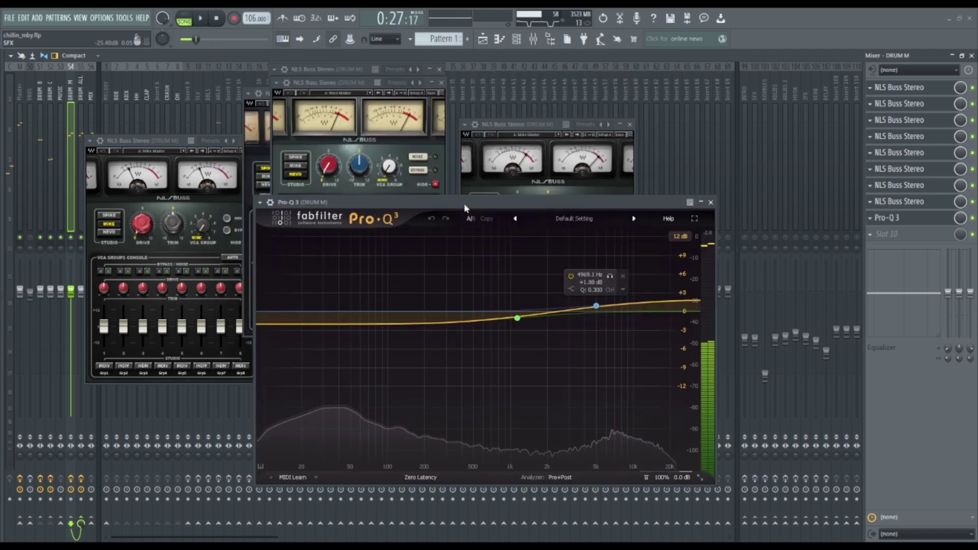
pyautogui.press('space')
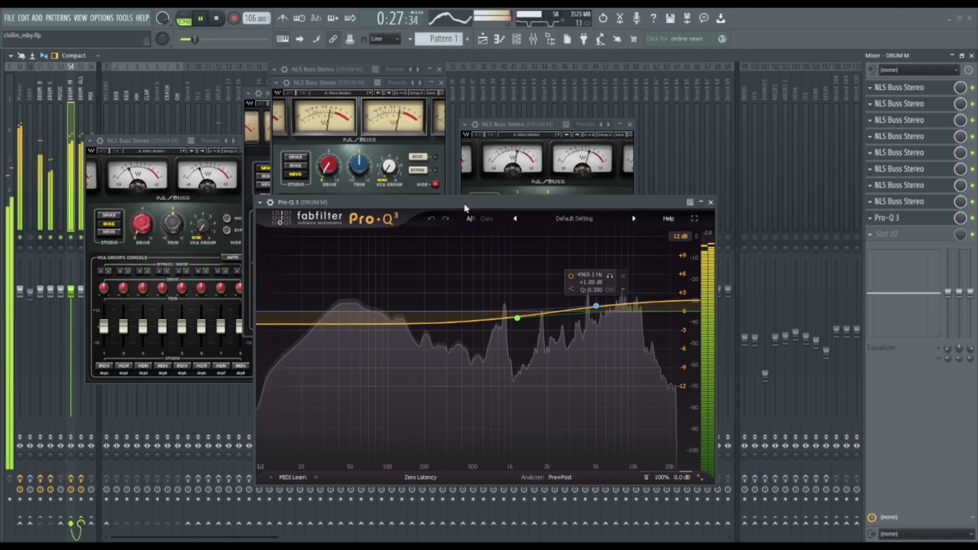
pyautogui.moveTo(484, 204); pyautogui.dragTo(584, 223)
pyautogui.moveTo(362, 83); pyautogui.dragTo(389, 123)
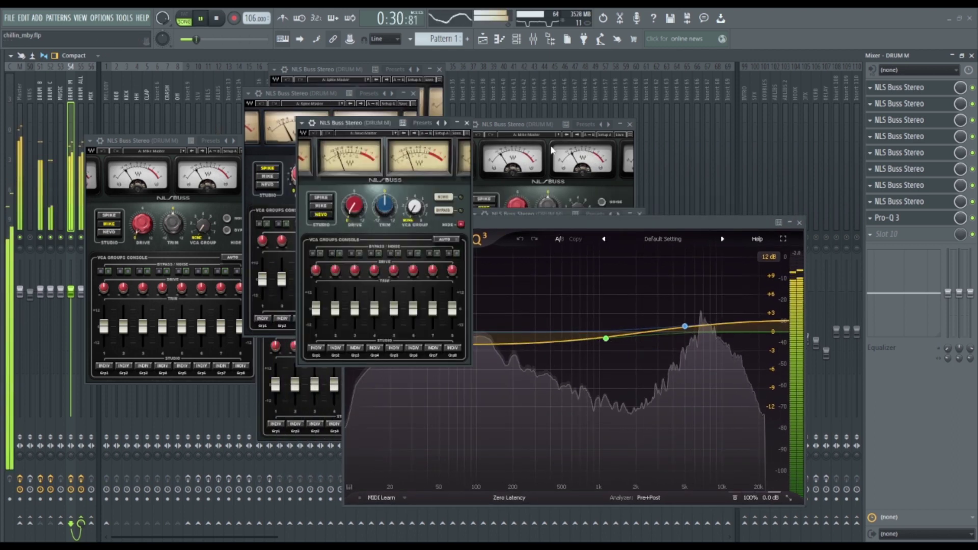
pyautogui.click(799, 223)
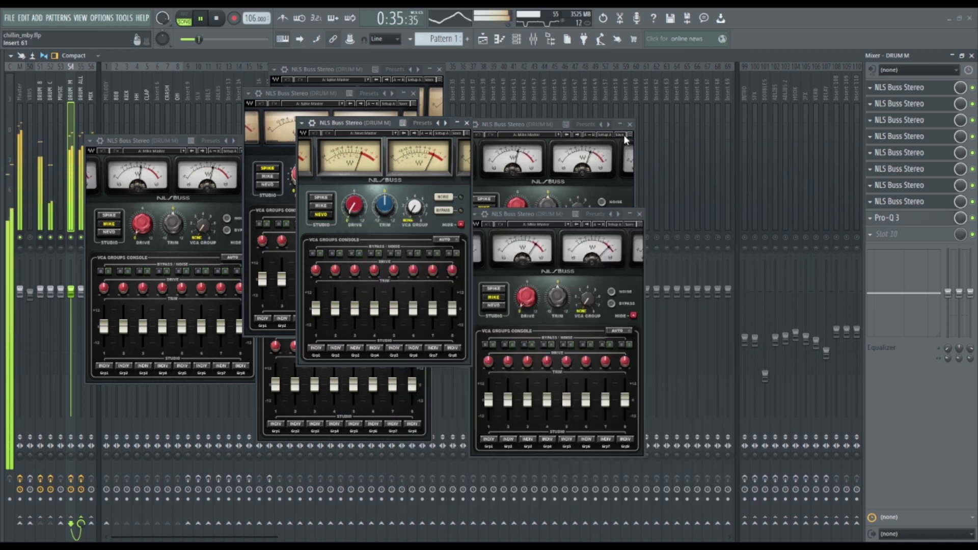
pyautogui.press('space')
pyautogui.hotkey('alt', 'F12')
pyautogui.press('F9')
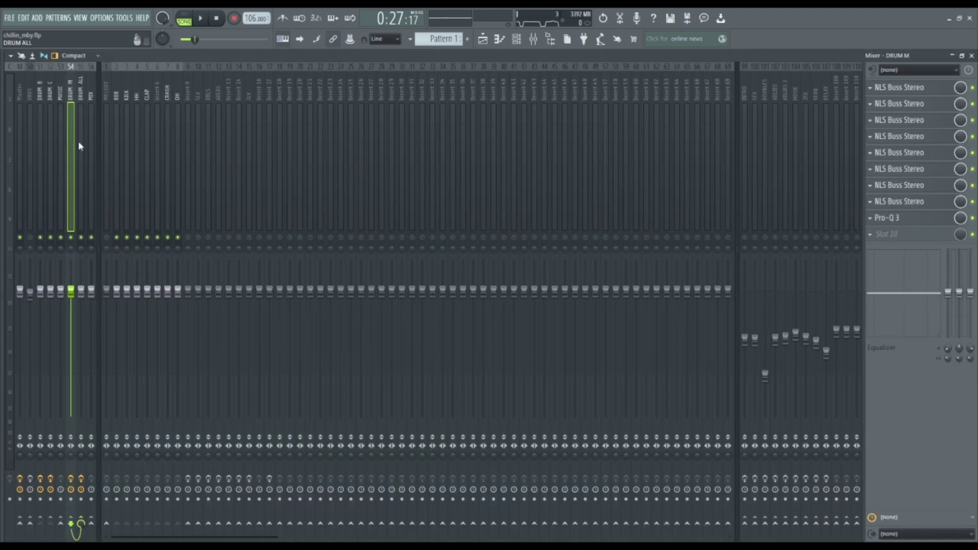
# - Open StandardCLIP on the DRUM ALL bus and examine its clipping settings while playing the drums
pyautogui.click(82, 151)
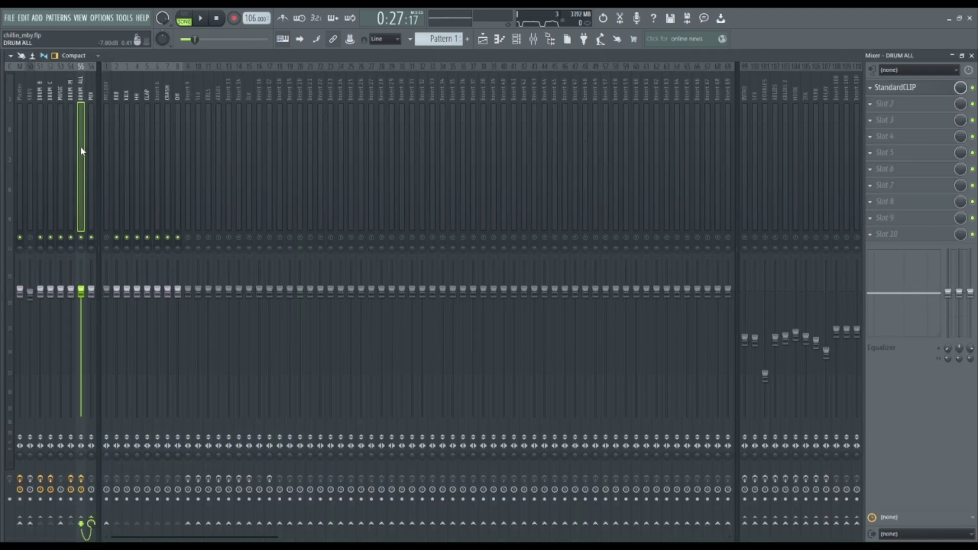
pyautogui.click(910, 89)
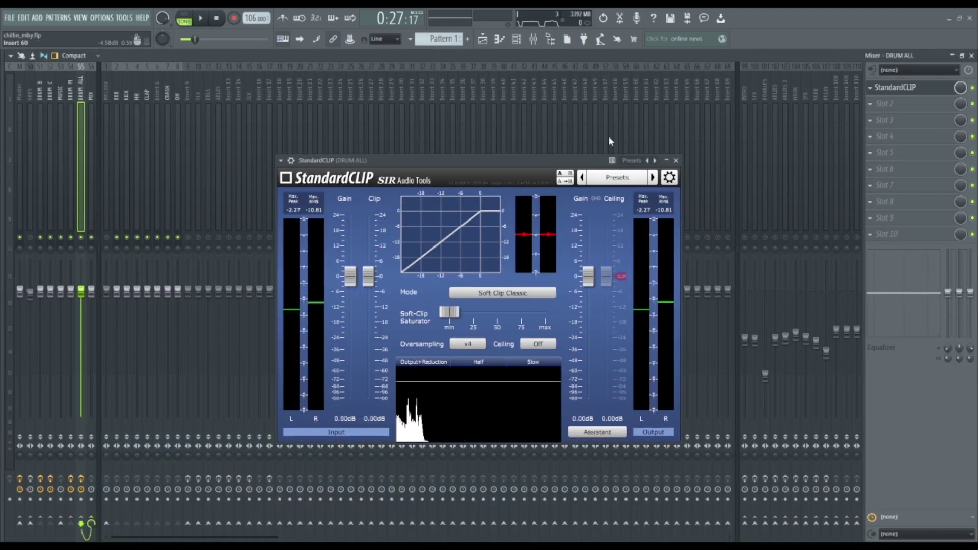
pyautogui.moveTo(476, 162); pyautogui.dragTo(497, 171)
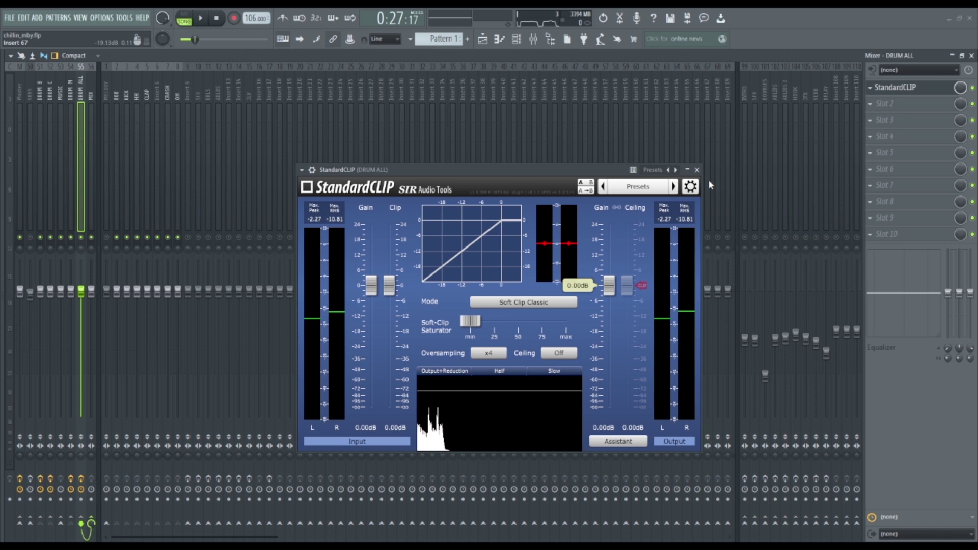
pyautogui.press('space')
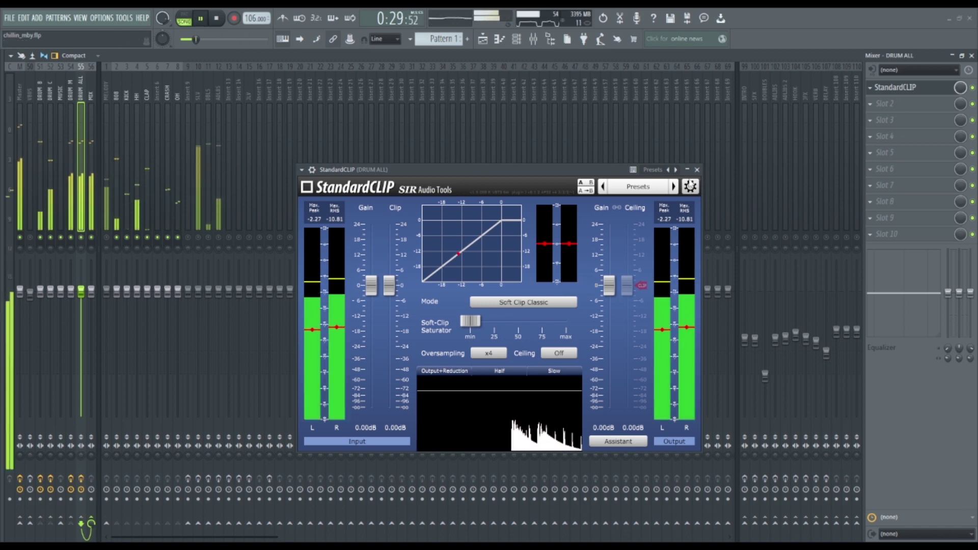
# - Unmute the MELODY track during playback, check StandardCLIP on the DRUM ALL bus with it, and close the plugin
pyautogui.click(106, 237)
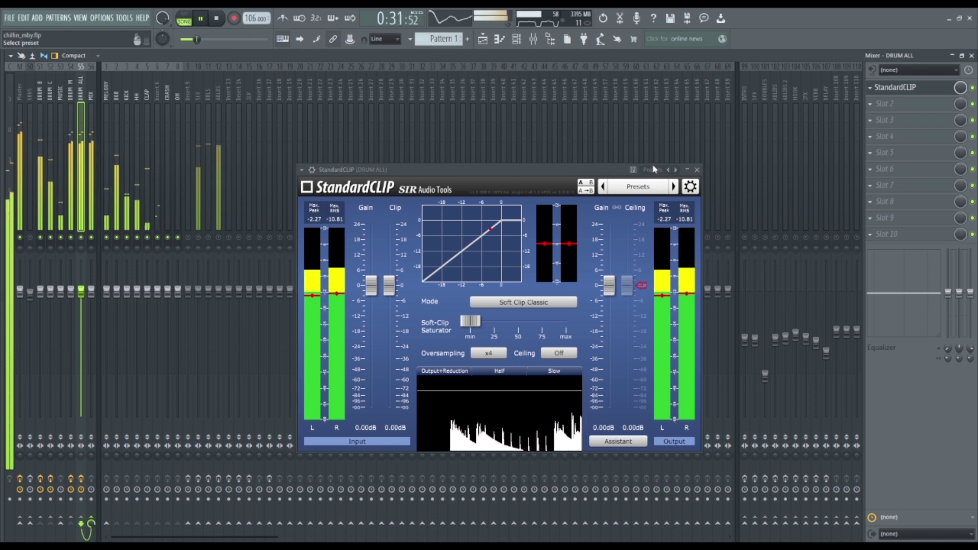
pyautogui.moveTo(597, 170); pyautogui.dragTo(576, 156)
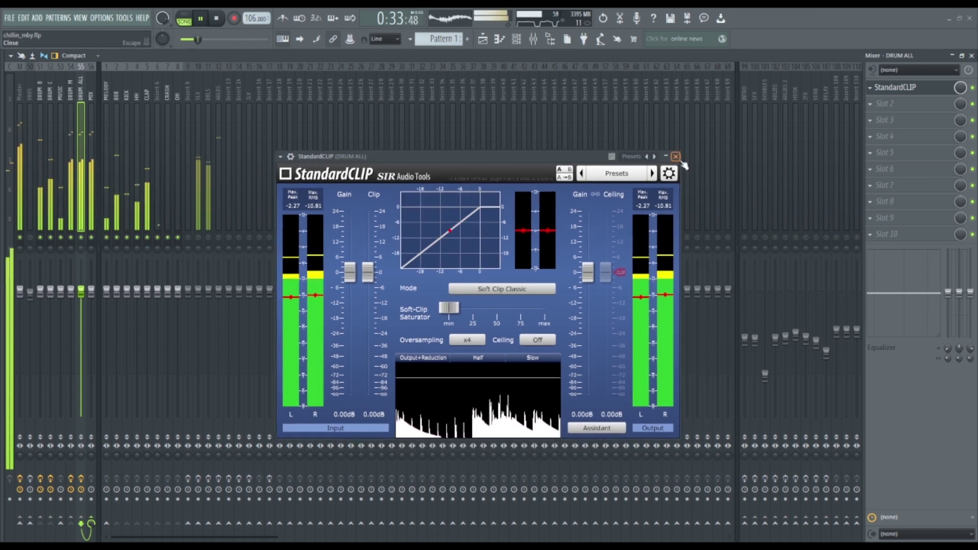
pyautogui.press('space')
pyautogui.click(676, 156)
# - Isolate the 02. SYCO LV and 03. SYCO LV vocal tracks in the playlist and play the start of verse V1
pyautogui.press('F5')
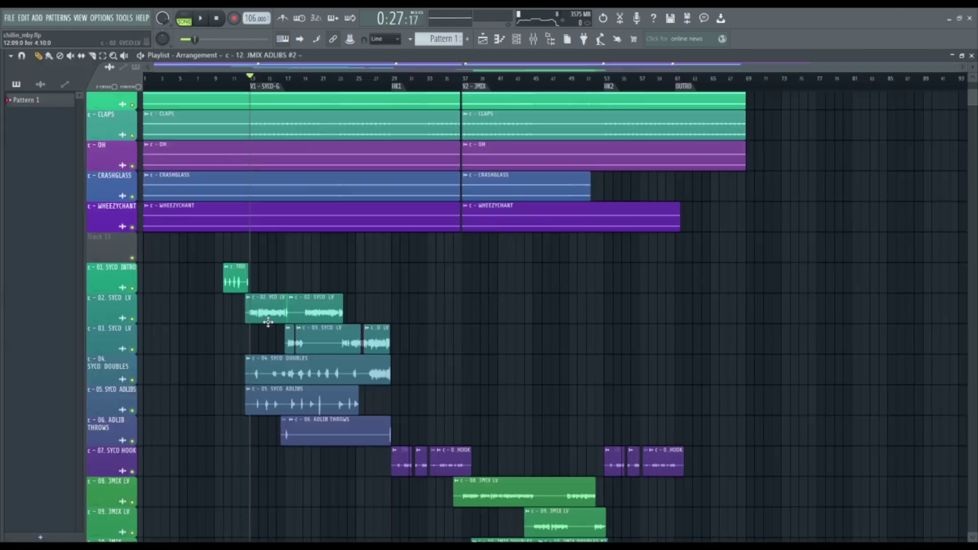
pyautogui.rightClick(134, 320)
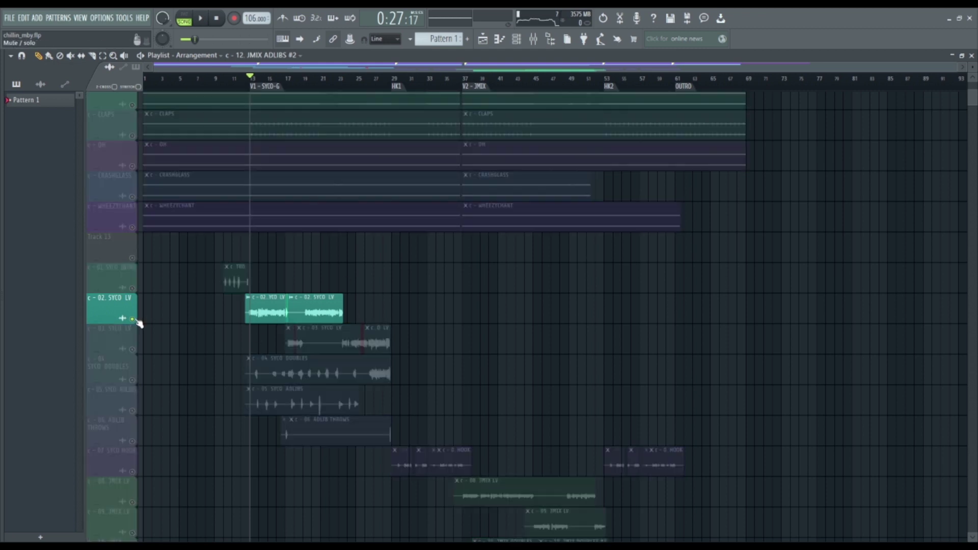
pyautogui.click(134, 350)
pyautogui.scroll(5, 250, 290)
pyautogui.press('space')
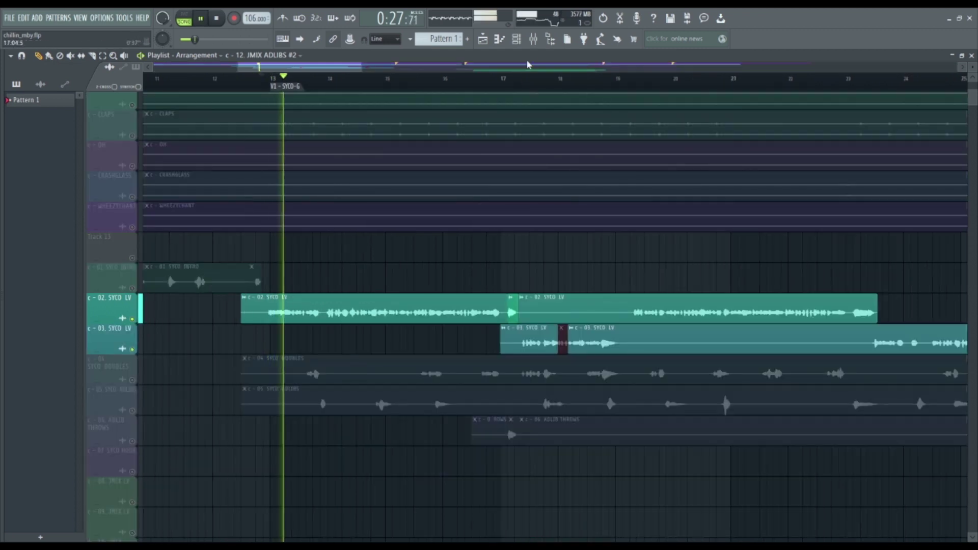
pyautogui.scroll(-3, 400, 251)
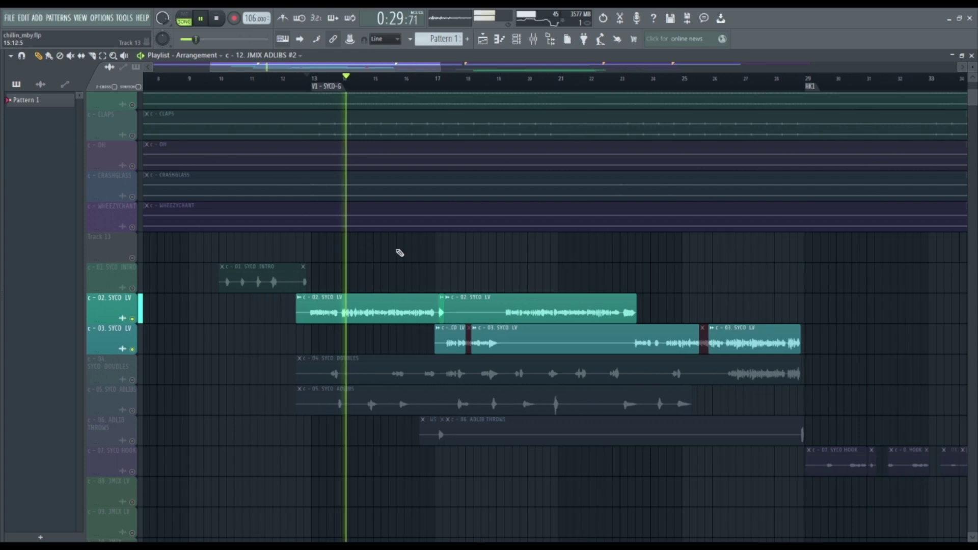
pyautogui.scroll(1, 507, 247)
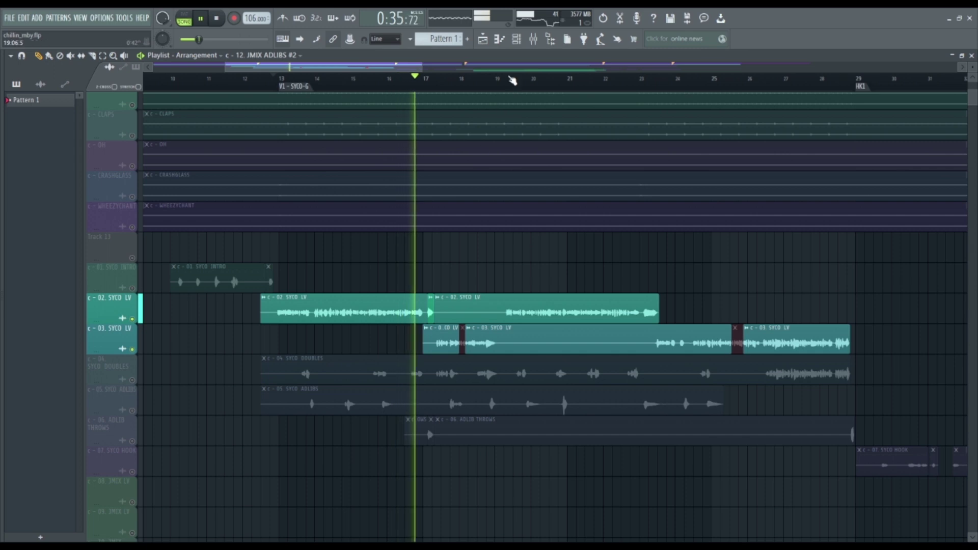
pyautogui.press('space')
# - Return to the mixer, open RDeEsser Stereo on the SFX track to examine its threshold and range, and close it
pyautogui.click(533, 41)
pyautogui.click(909, 88)
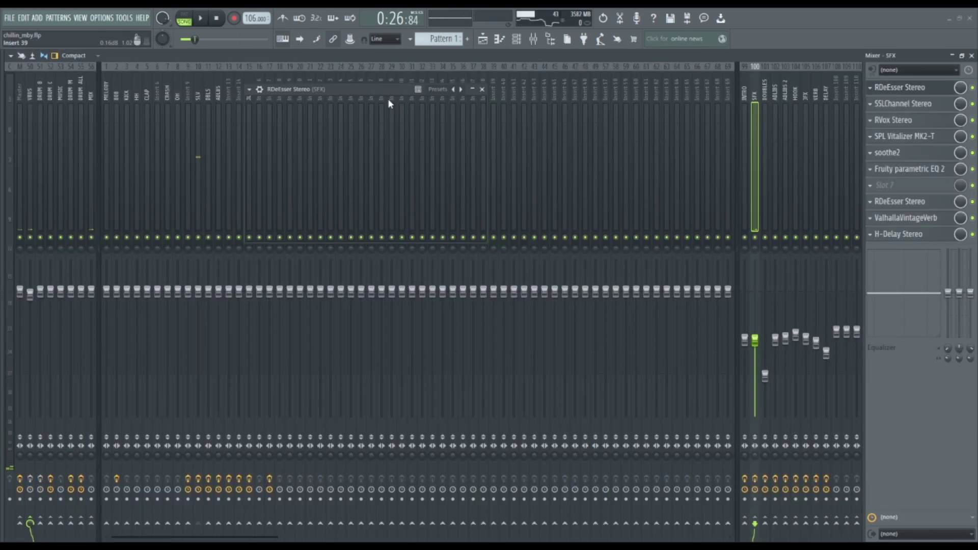
pyautogui.moveTo(379, 91); pyautogui.dragTo(491, 198)
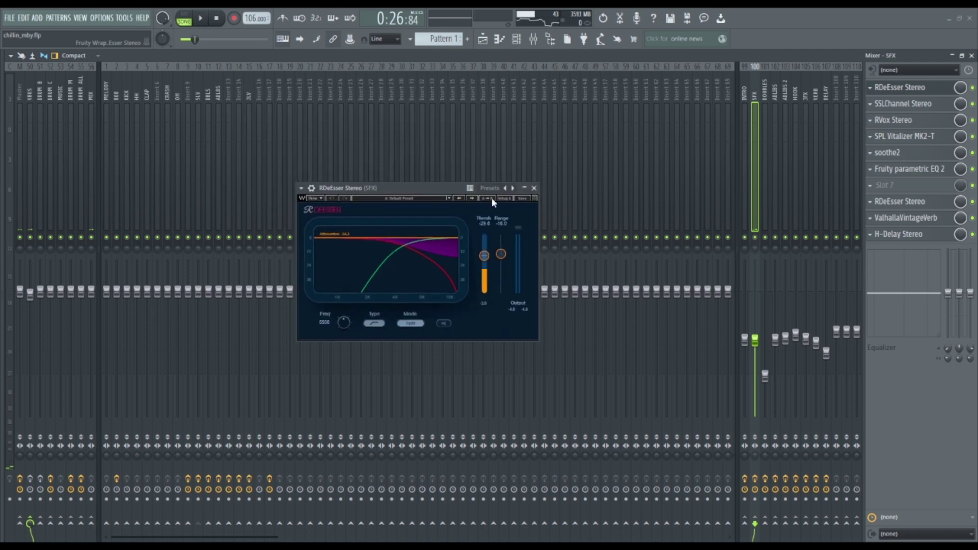
pyautogui.click(534, 189)
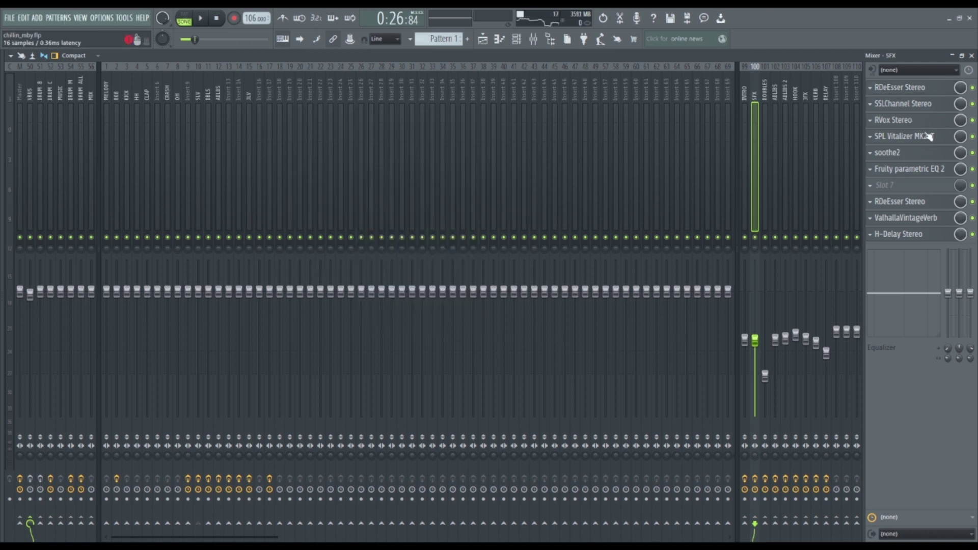
# - Open SSLChannel Stereo on the SFX track, examine its filter, EQ and dynamics settings, and close it
pyautogui.click(904, 104)
pyautogui.moveTo(432, 83); pyautogui.dragTo(551, 167)
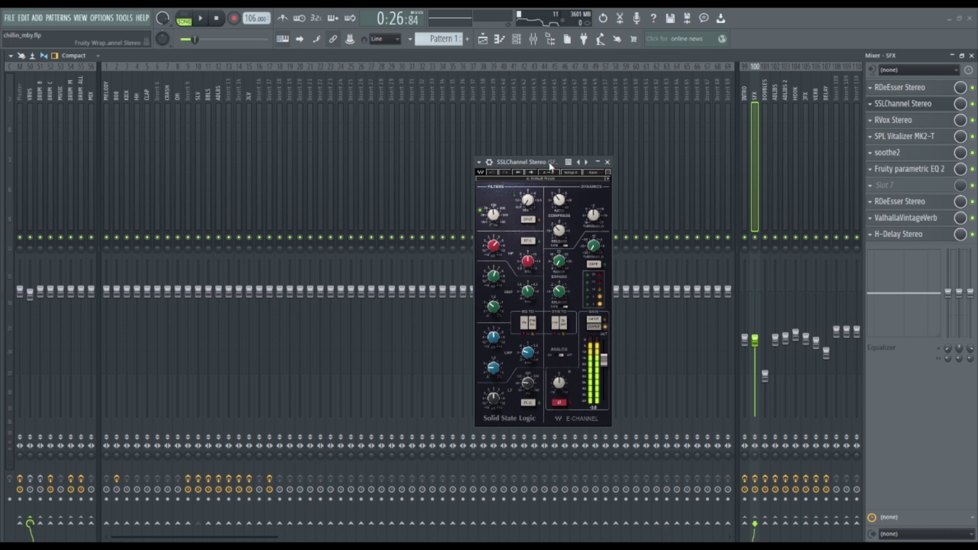
pyautogui.click(608, 163)
# - Examine the RVox Stereo compression and gain, and the SPL Vitalizer MK2-T settings on the SFX track, closing each plugin
pyautogui.click(901, 120)
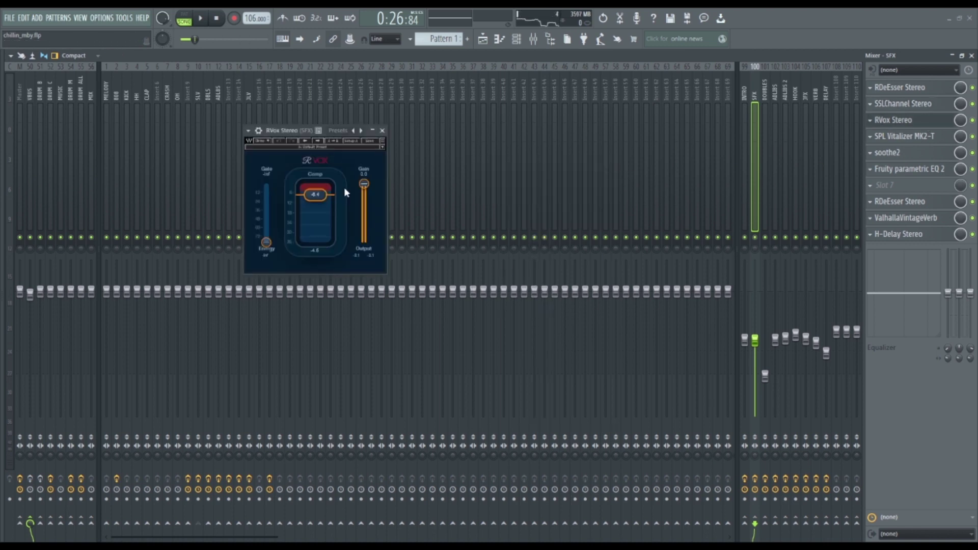
pyautogui.moveTo(298, 132); pyautogui.dragTo(472, 224)
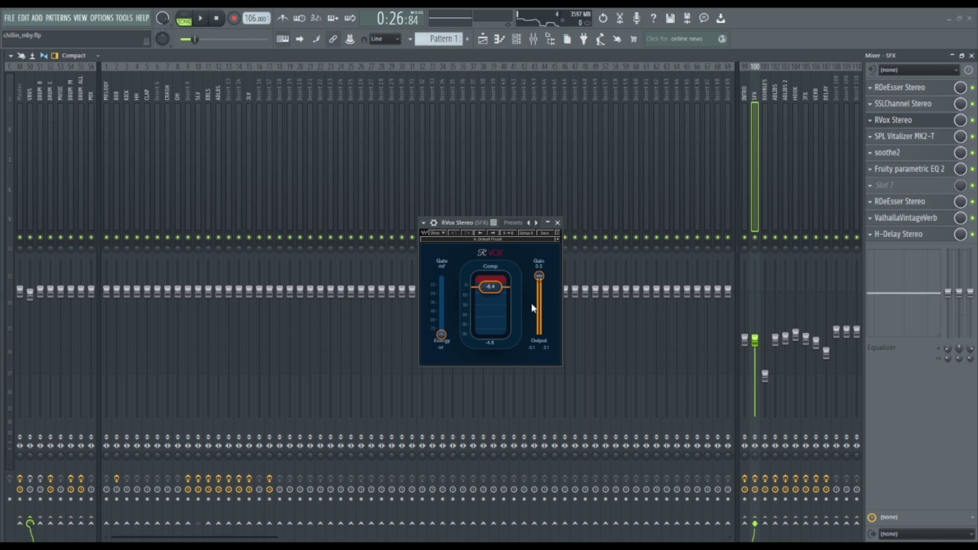
pyautogui.click(558, 223)
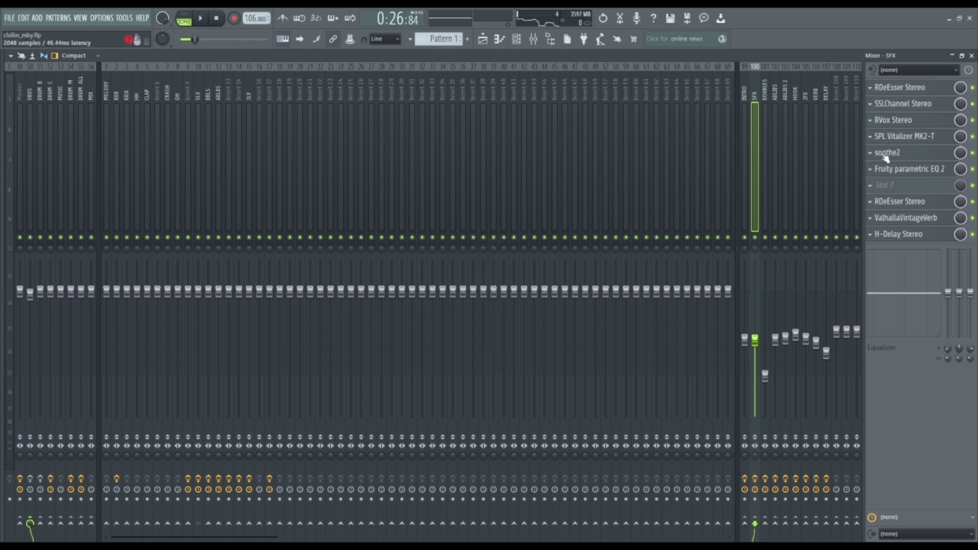
pyautogui.click(895, 137)
pyautogui.moveTo(364, 139); pyautogui.dragTo(643, 243)
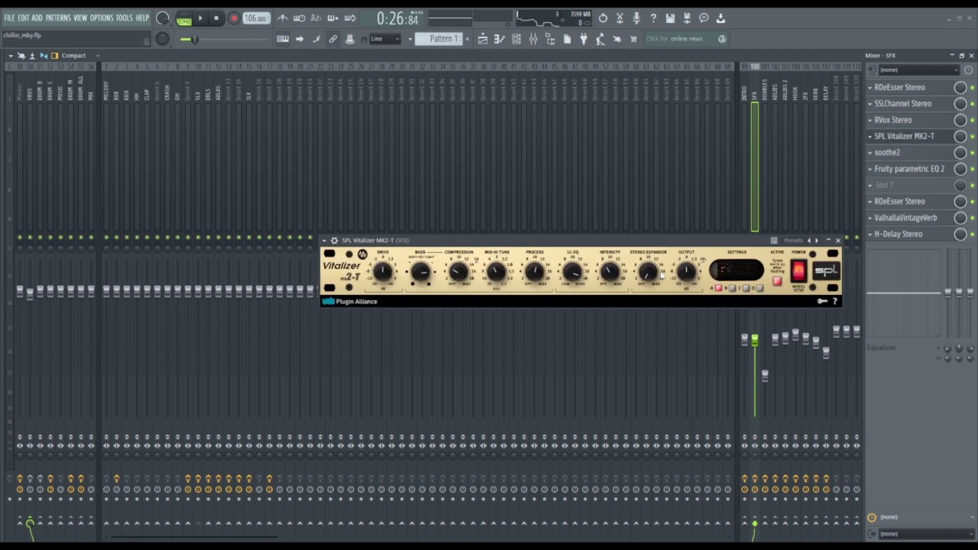
pyautogui.click(838, 241)
# - Open soothe2 on the SFX track, watch its resonance suppression during vocal playback, and close it
pyautogui.click(889, 153)
pyautogui.moveTo(443, 113); pyautogui.dragTo(503, 153)
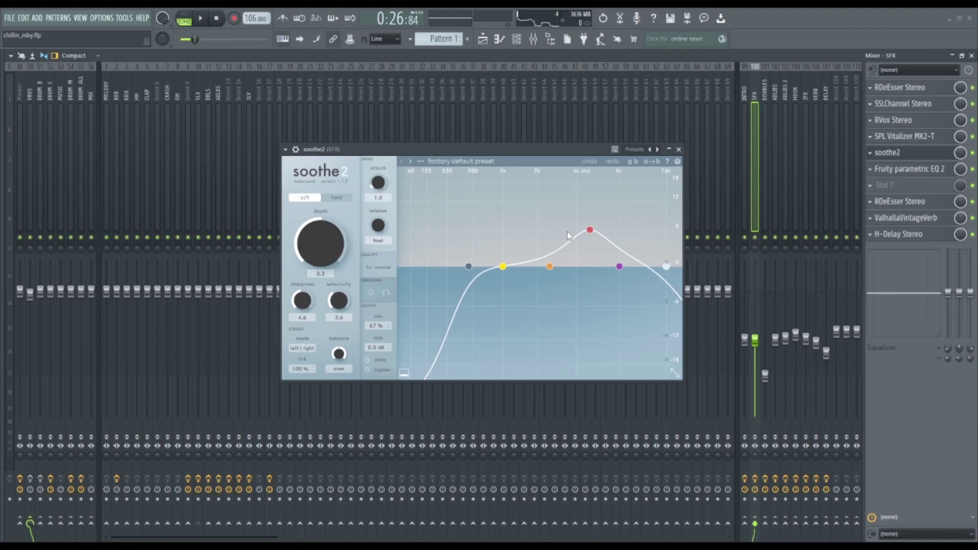
pyautogui.press('space')
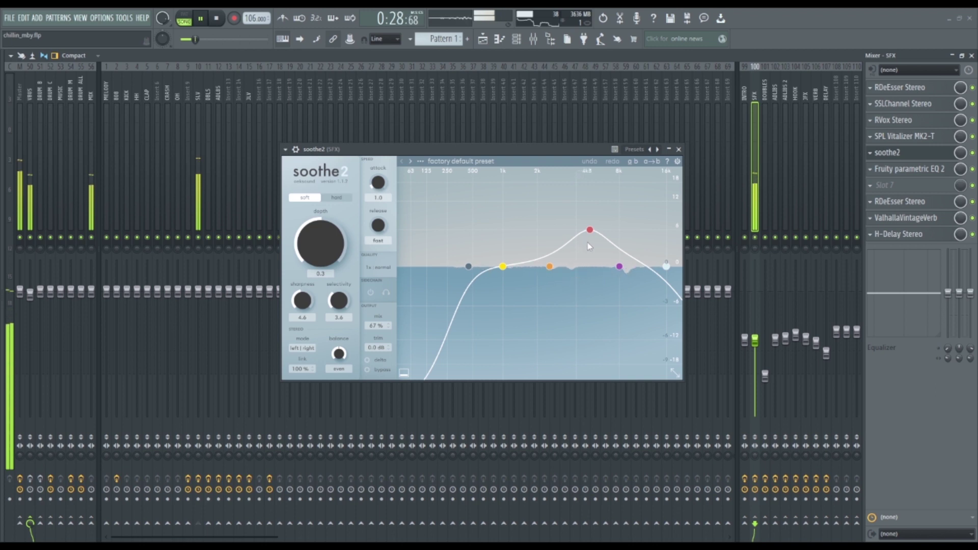
pyautogui.press('space')
pyautogui.click(678, 150)
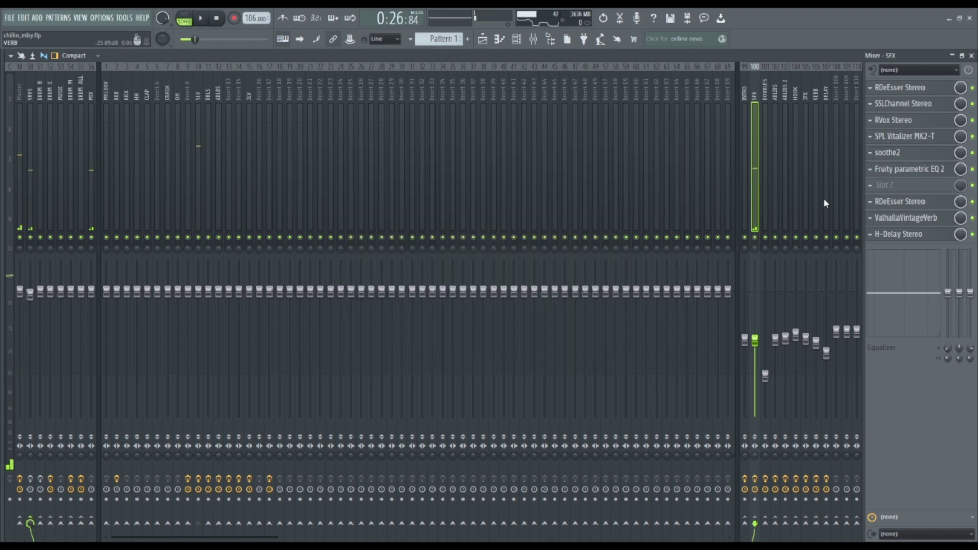
# - Examine the low cut in Fruity parametric EQ 2 and the second RDeEsser Stereo on the SFX track, closing each
pyautogui.click(910, 169)
pyautogui.moveTo(316, 75); pyautogui.dragTo(528, 214)
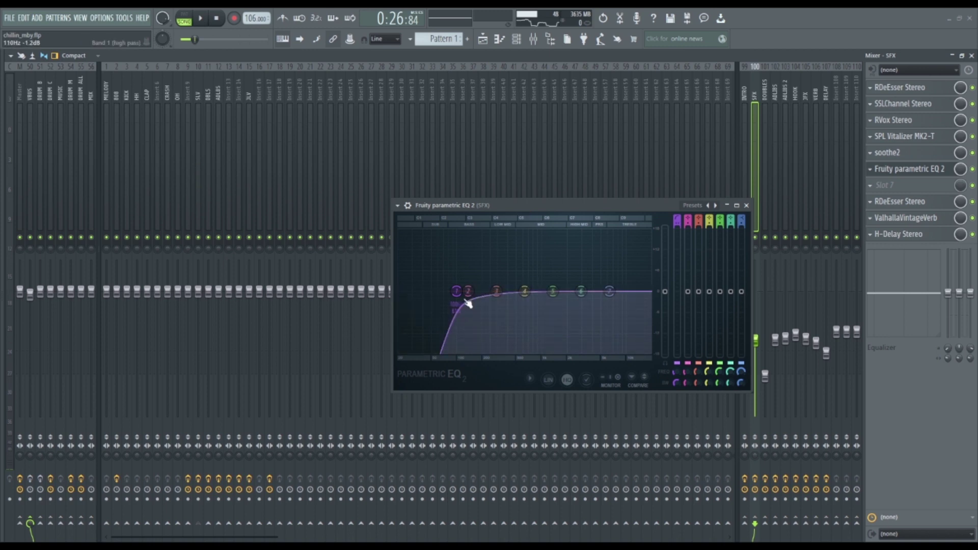
pyautogui.click(746, 205)
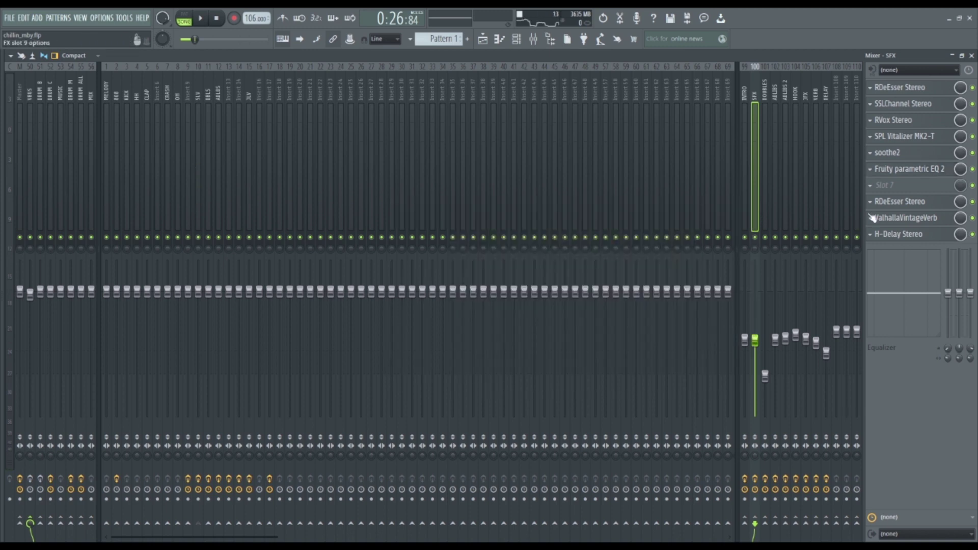
pyautogui.click(891, 202)
pyautogui.moveTo(268, 152); pyautogui.dragTo(554, 245)
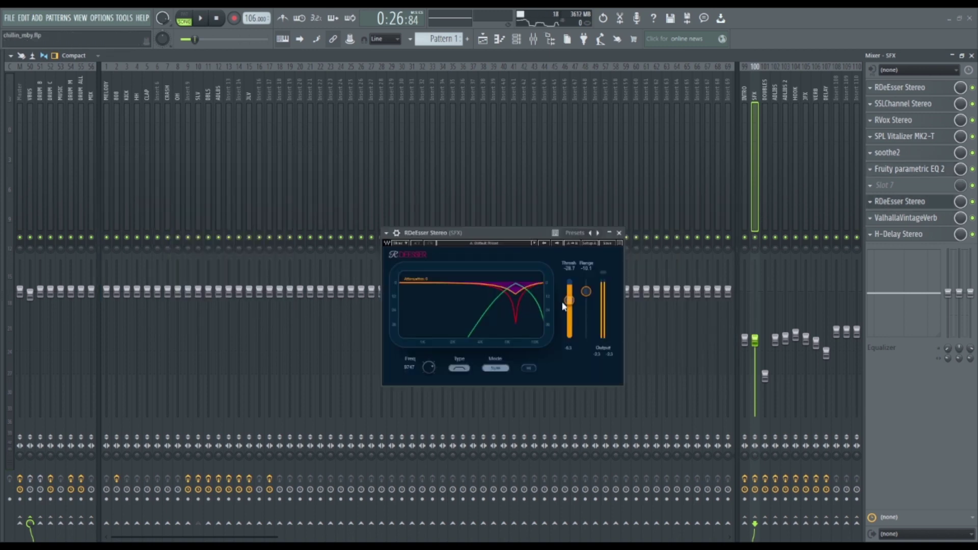
pyautogui.click(619, 233)
# - Open ValhallaVintageVerb on the SFX track, audition its reverb settings with a short vocal playback, and close it
pyautogui.click(935, 220)
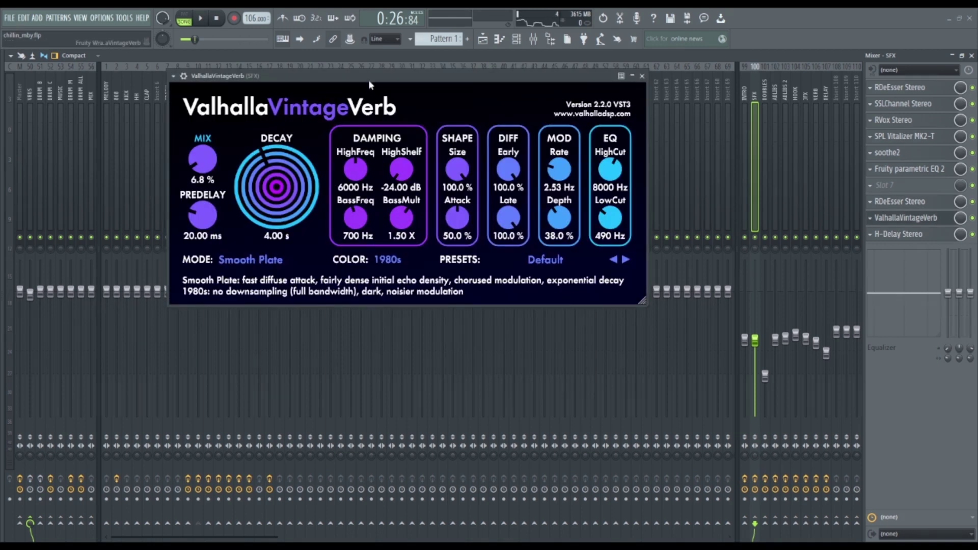
pyautogui.moveTo(370, 84); pyautogui.dragTo(536, 213)
pyautogui.press('space')
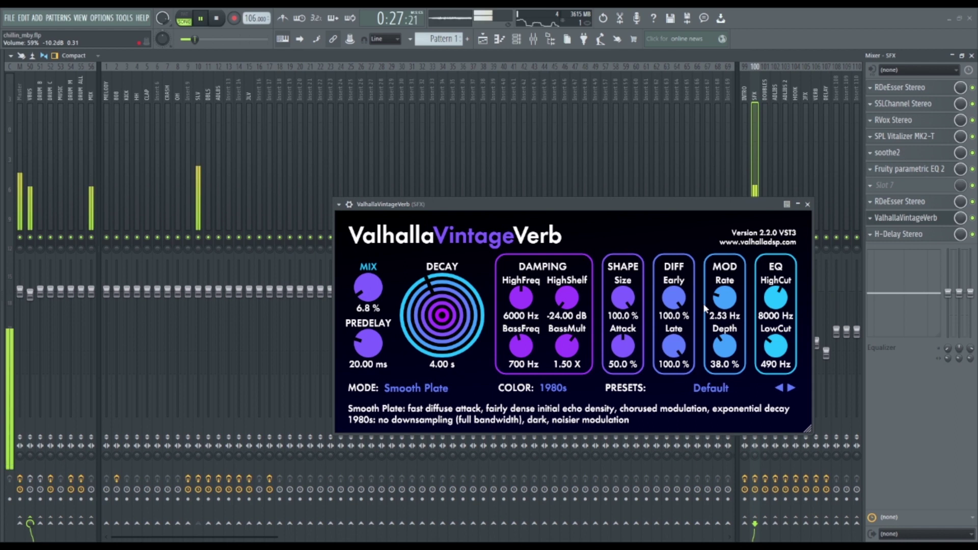
pyautogui.moveTo(568, 206); pyautogui.dragTo(542, 206)
pyautogui.press('space')
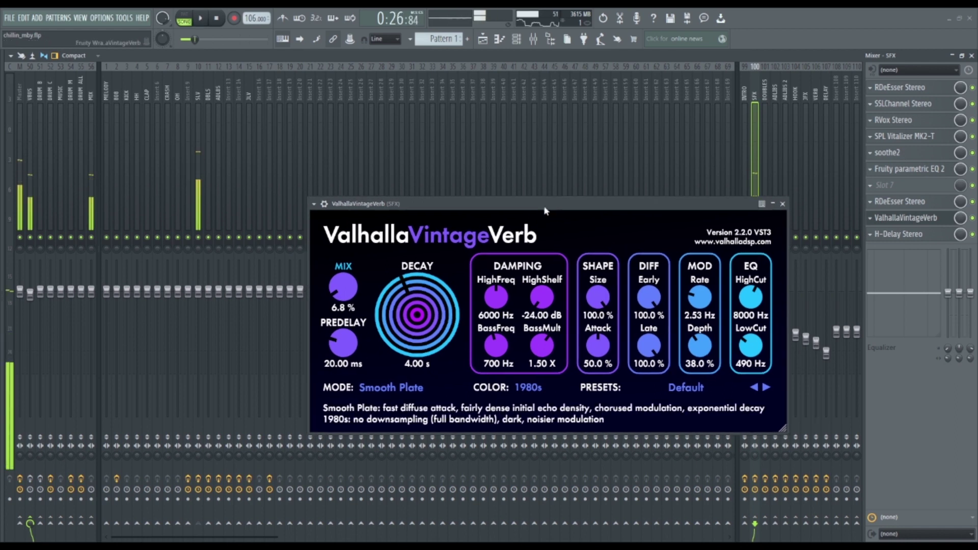
pyautogui.click(783, 204)
# - Open H-Delay Stereo on the SFX track, examine its delay and dry/wet settings, and close it
pyautogui.click(943, 236)
pyautogui.moveTo(363, 122); pyautogui.dragTo(510, 220)
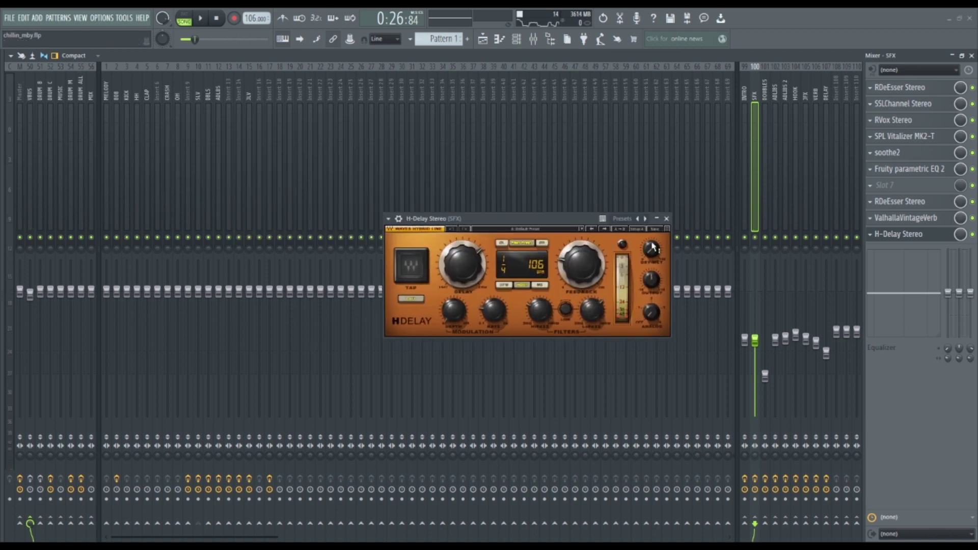
pyautogui.click(666, 219)
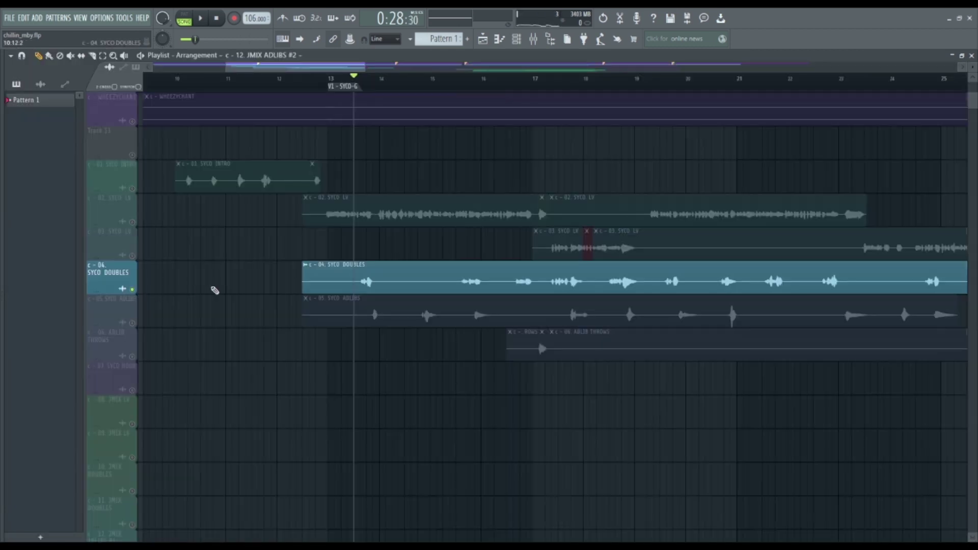
# - Play the isolated 04. SYCO DOUBLES track in verse V1, stop playback, and return to the mixer
pyautogui.press('space')
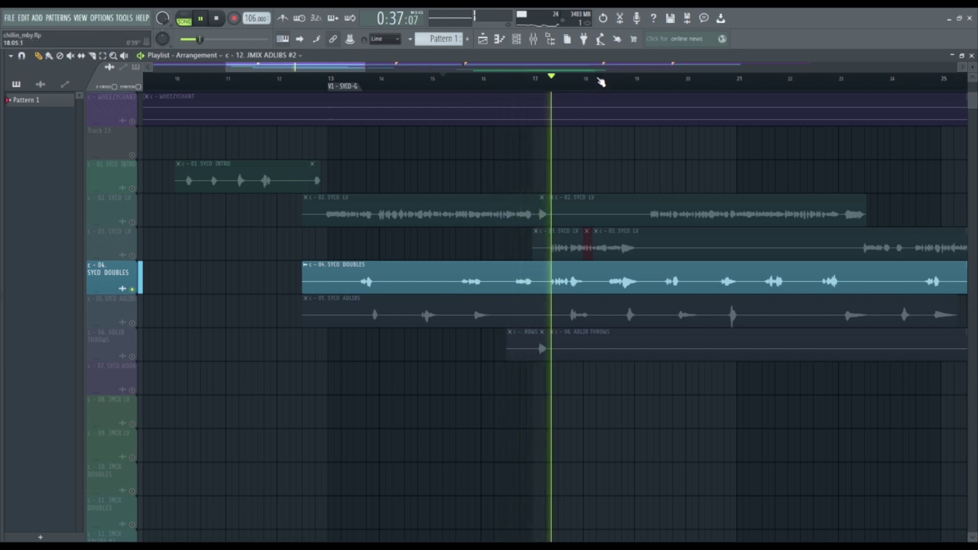
pyautogui.press('space')
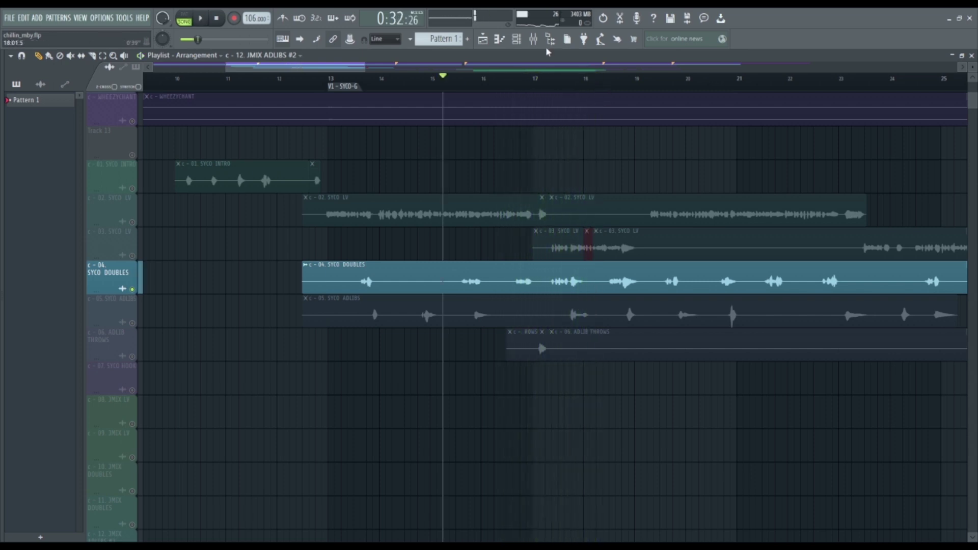
pyautogui.click(533, 39)
# - Examine the first Fruity parametric EQ 2, RVox Stereo and the second Fruity parametric EQ 2 on the DOUBLES track, closing each
pyautogui.click(914, 87)
pyautogui.press('pagedown')
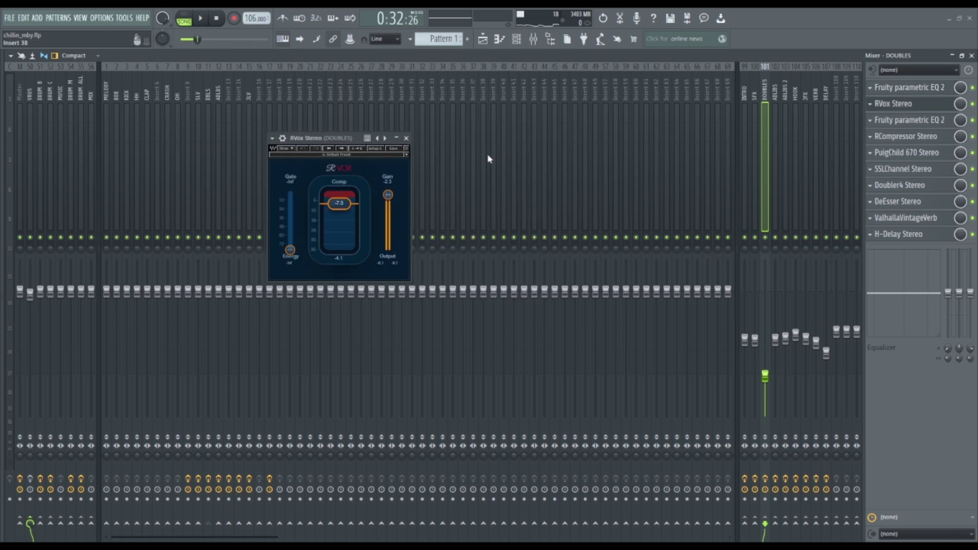
pyautogui.click(406, 138)
pyautogui.click(909, 120)
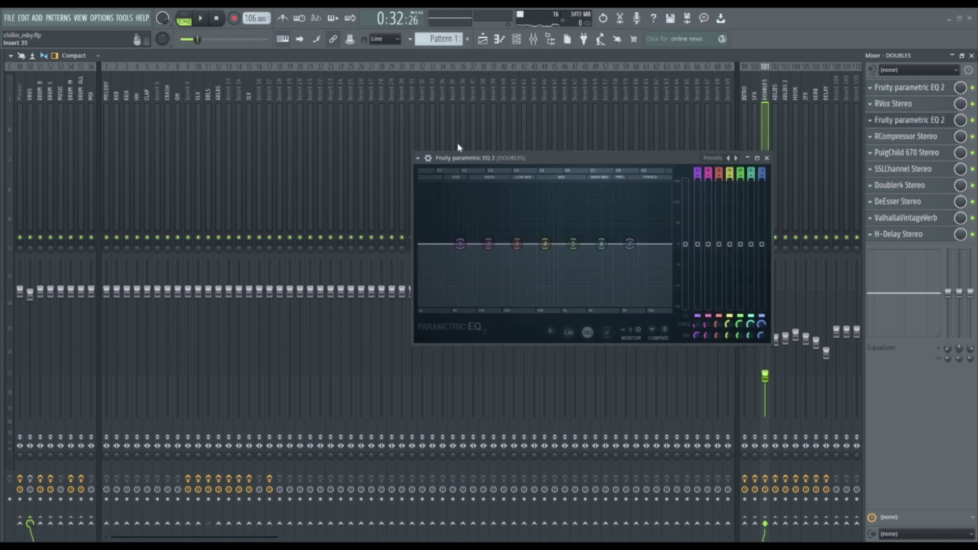
pyautogui.click(767, 158)
# - Examine RCompressor Stereo, PuigChild 670 Stereo and SSLChannel Stereo on the DOUBLES track, closing each plugin
pyautogui.click(893, 140)
pyautogui.click(533, 161)
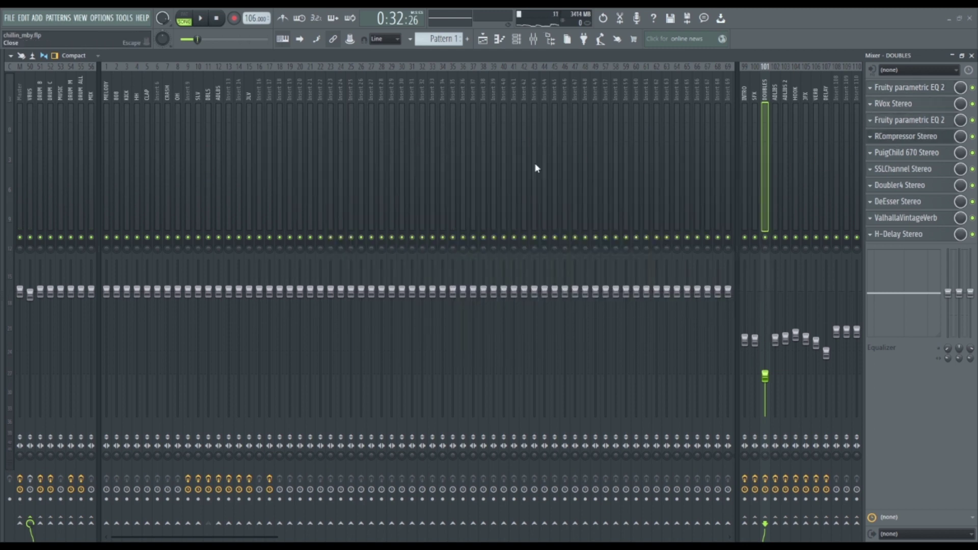
pyautogui.click(906, 153)
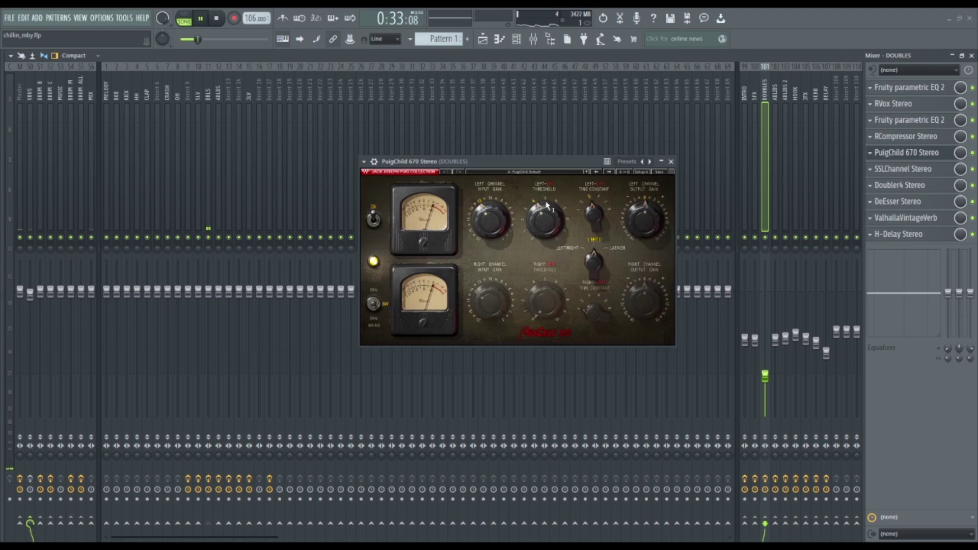
pyautogui.click(672, 163)
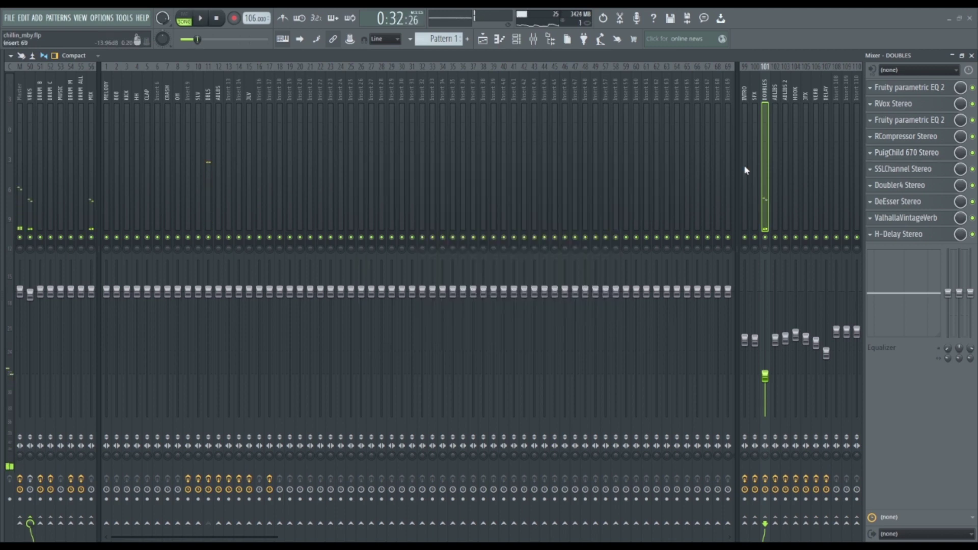
pyautogui.click(902, 168)
pyautogui.click(564, 141)
# - Audition Doubler4 Stereo on the DOUBLES track with the effect on and bypassed, and examine the track's H-Delay Stereo
pyautogui.click(925, 188)
pyautogui.press('space')
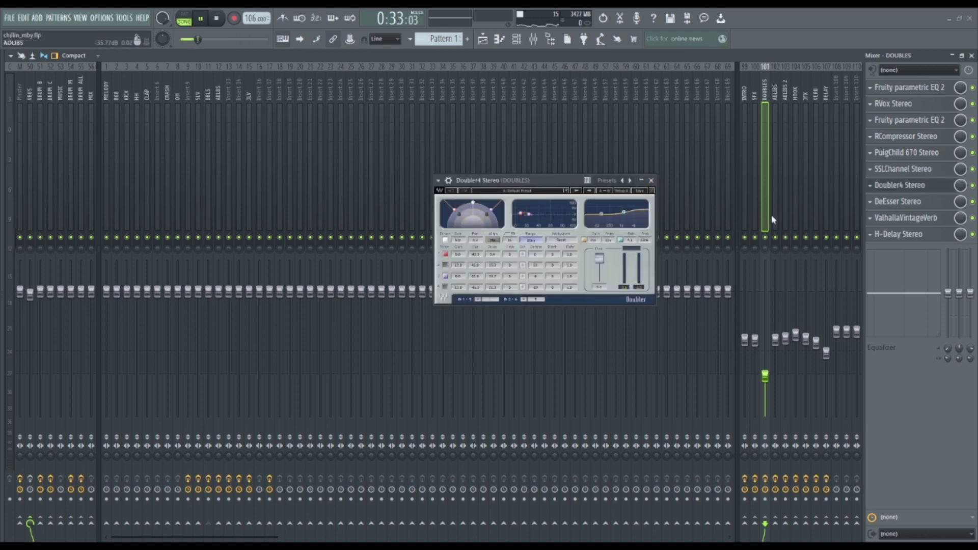
pyautogui.press('space')
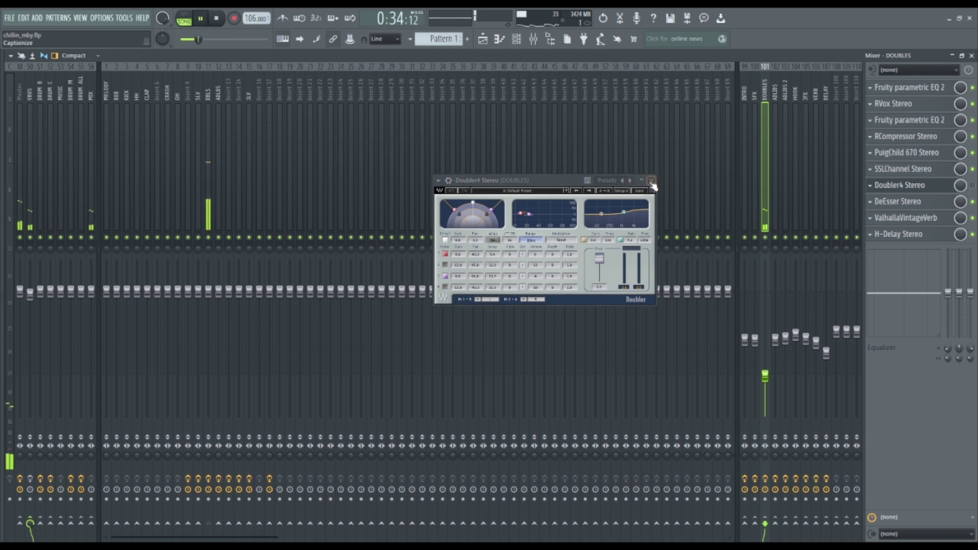
pyautogui.press('space')
pyautogui.click(944, 189)
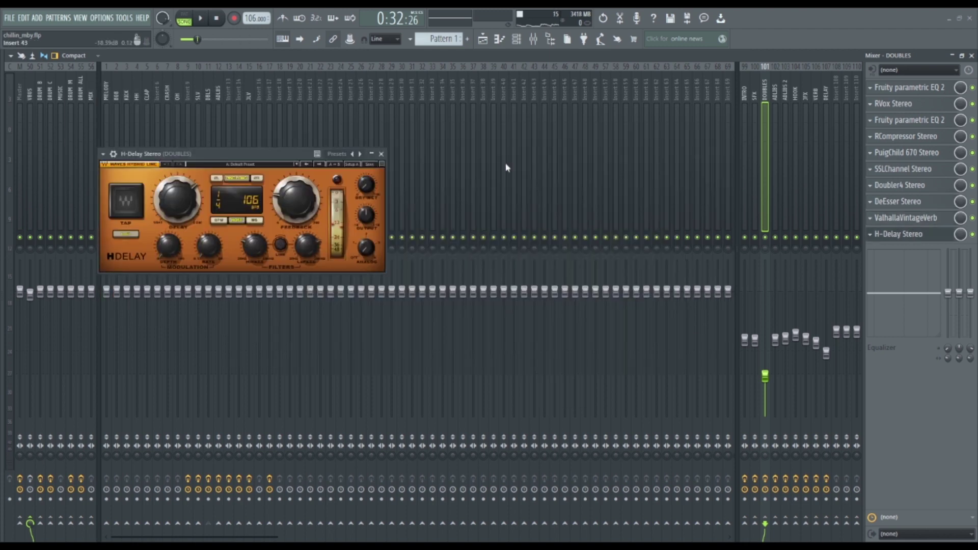
pyautogui.moveTo(298, 158); pyautogui.dragTo(547, 215)
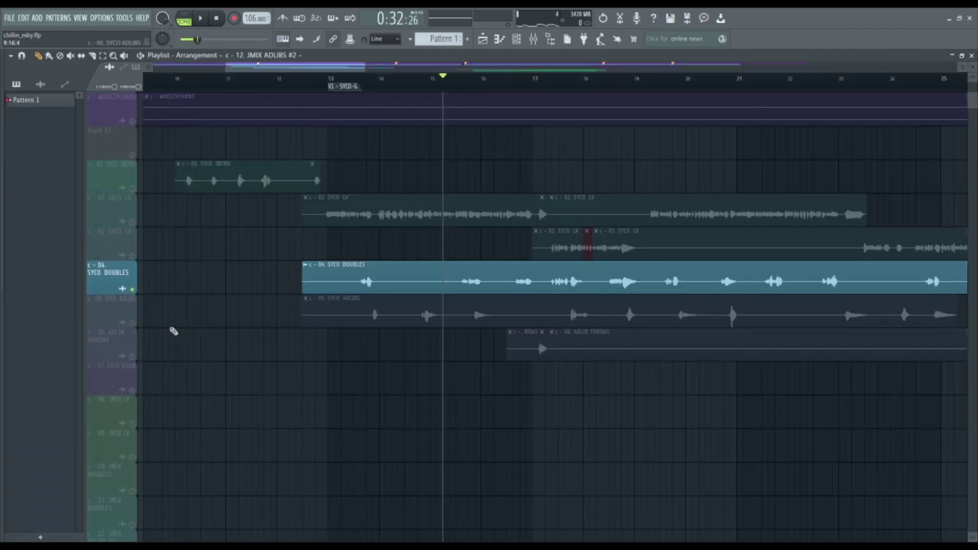
# - Solo the 05. SYCO ADLIBS track in the playlist and play its start in verse V1
pyautogui.click(136, 325)
pyautogui.press('space')
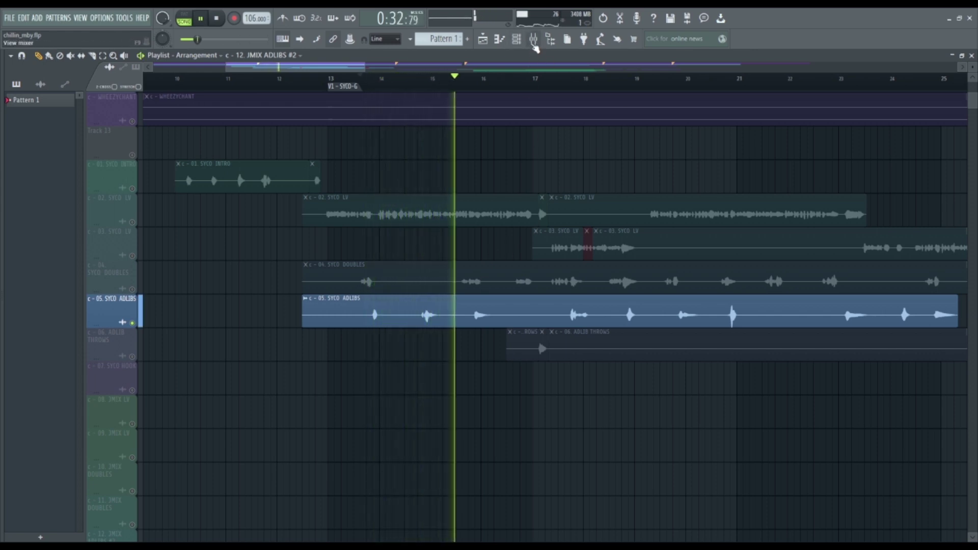
pyautogui.press('space')
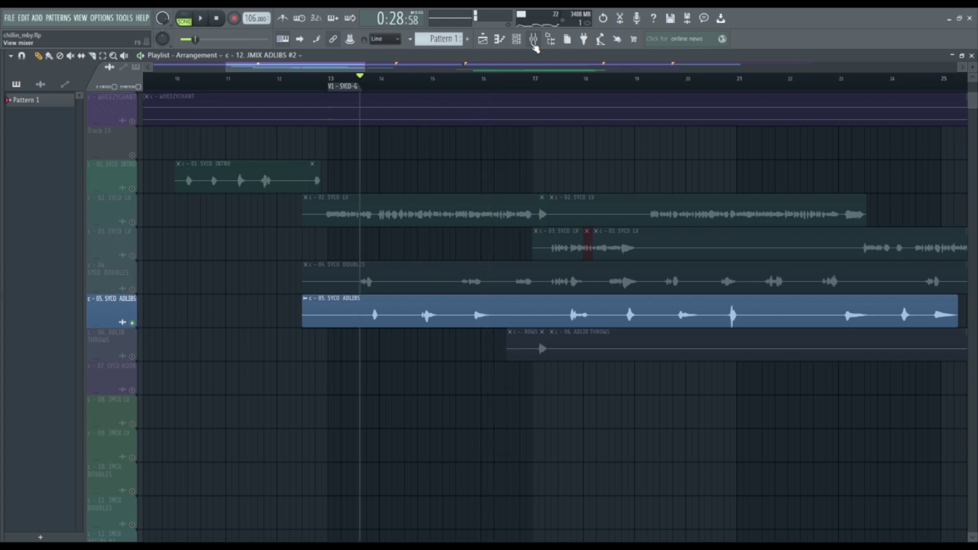
# - Select the ADLIBS track in the mixer and open C4 Stereo to examine its multiband settings
pyautogui.click(533, 41)
pyautogui.click(776, 184)
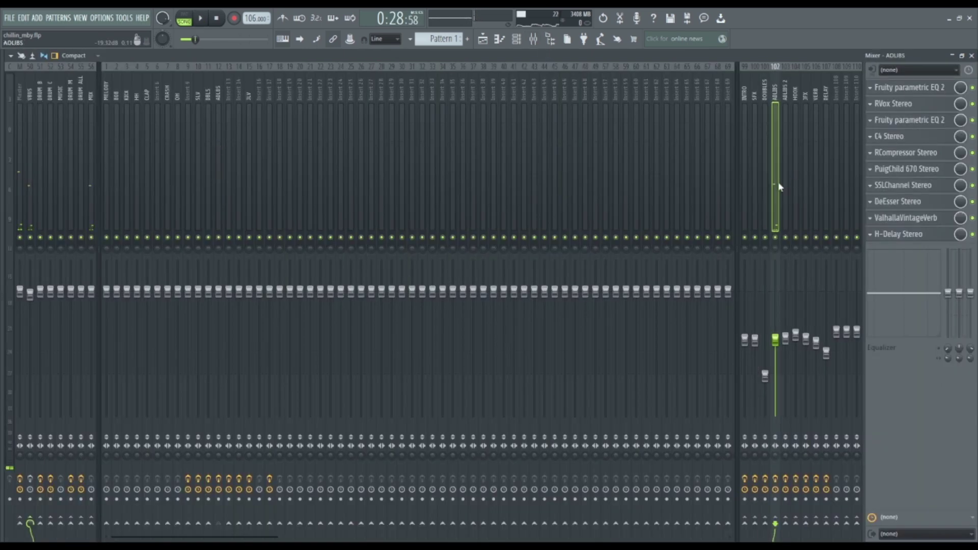
pyautogui.click(907, 136)
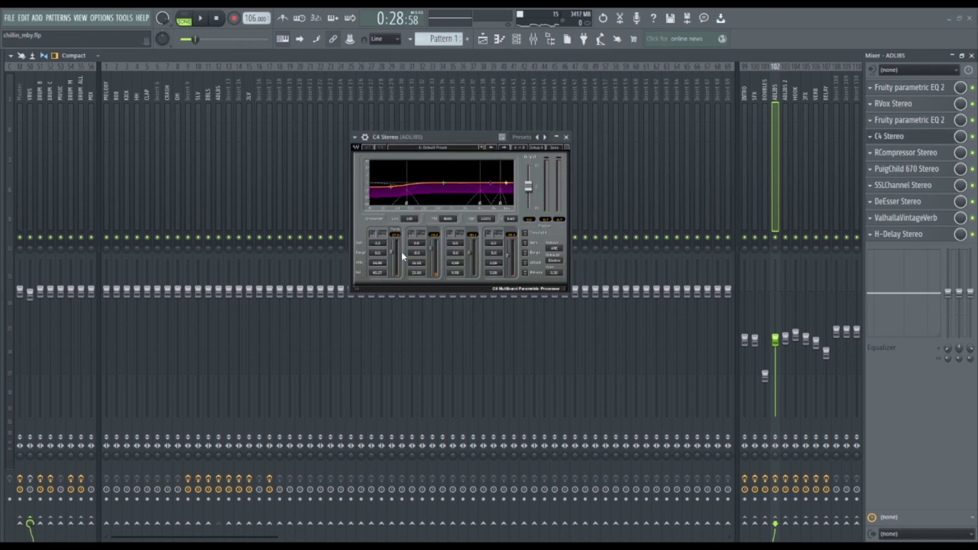
# - Solo the 06. ADLIB THROWS track in the playlist, play it from around bar 17, and return to the mixer
pyautogui.press('F5')
pyautogui.click(136, 357)
pyautogui.click(527, 85)
pyautogui.press('space')
pyautogui.press('F9')
pyautogui.press('space')
# - Select the ADLIBS 2 mixer track, open H-Delay Stereo to examine its delay settings, and close it
pyautogui.click(784, 183)
pyautogui.click(901, 234)
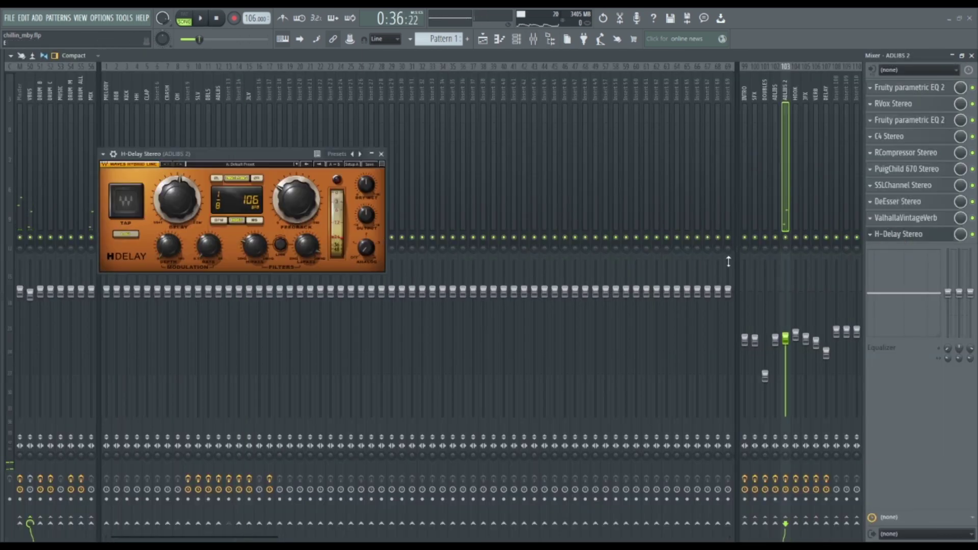
pyautogui.click(381, 154)
# - Open SSLChannel Stereo on the ADLIBS 2 track, examine its filter, EQ and dynamics settings, and close it
pyautogui.click(904, 185)
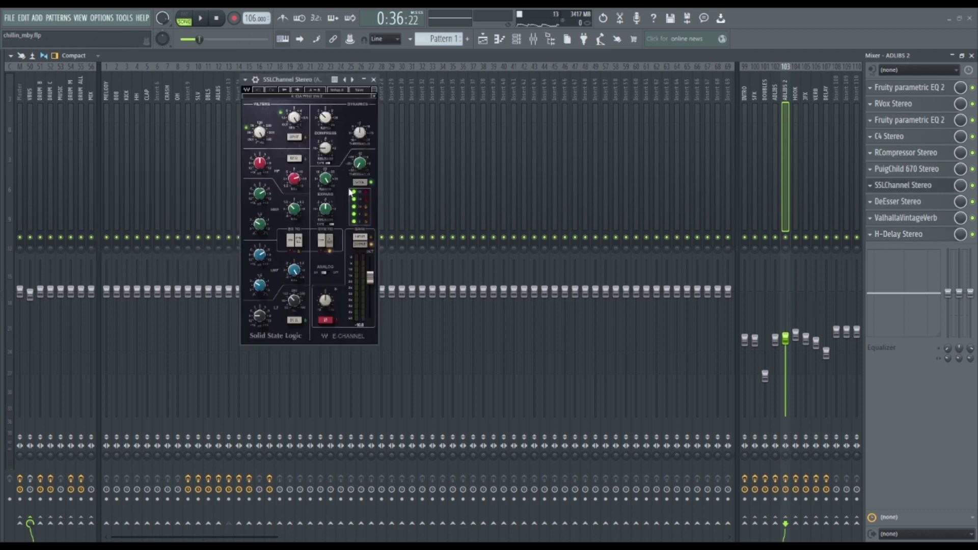
pyautogui.moveTo(305, 79); pyautogui.dragTo(624, 157)
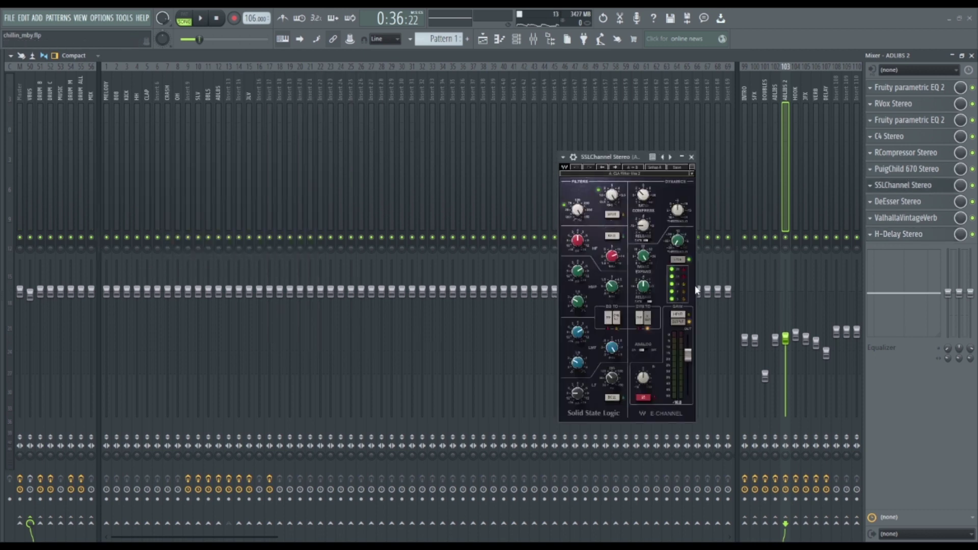
pyautogui.click(691, 157)
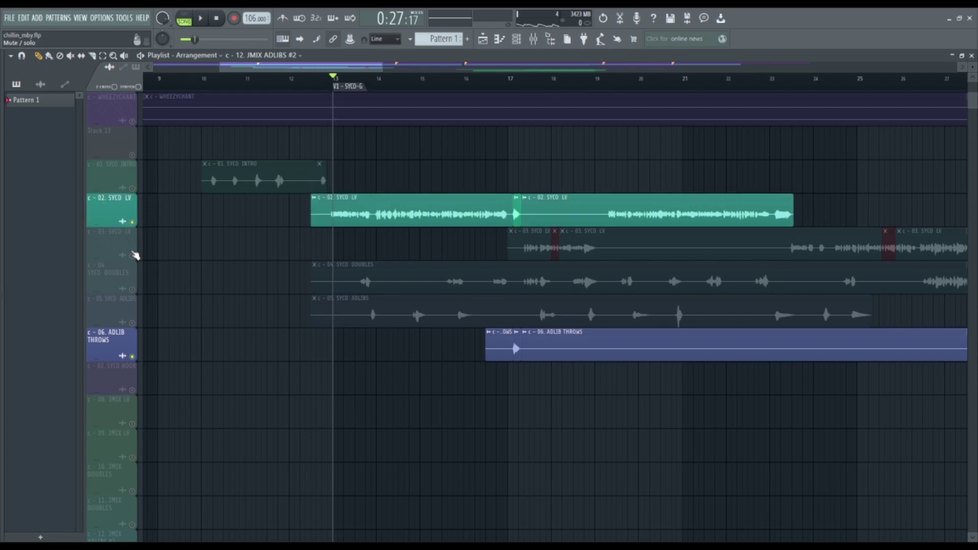
# - Unmute the 03. SYCO LV, 04. SYCO DOUBLES and 05. SYCO ADLIBS tracks and play the first verse vocals together from bar 13
pyautogui.click(132, 255)
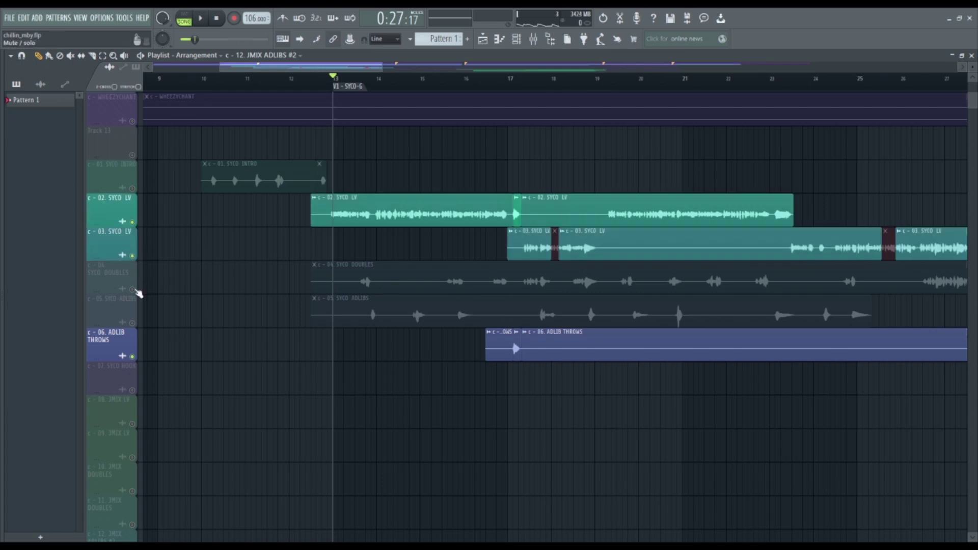
pyautogui.click(133, 289)
pyautogui.click(133, 323)
pyautogui.press('space')
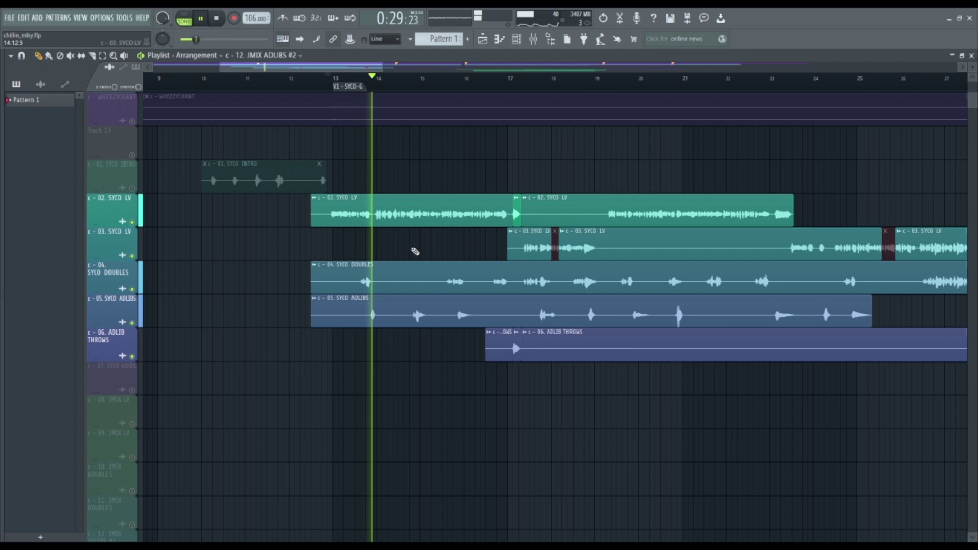
pyautogui.scroll(1, 532, 264)
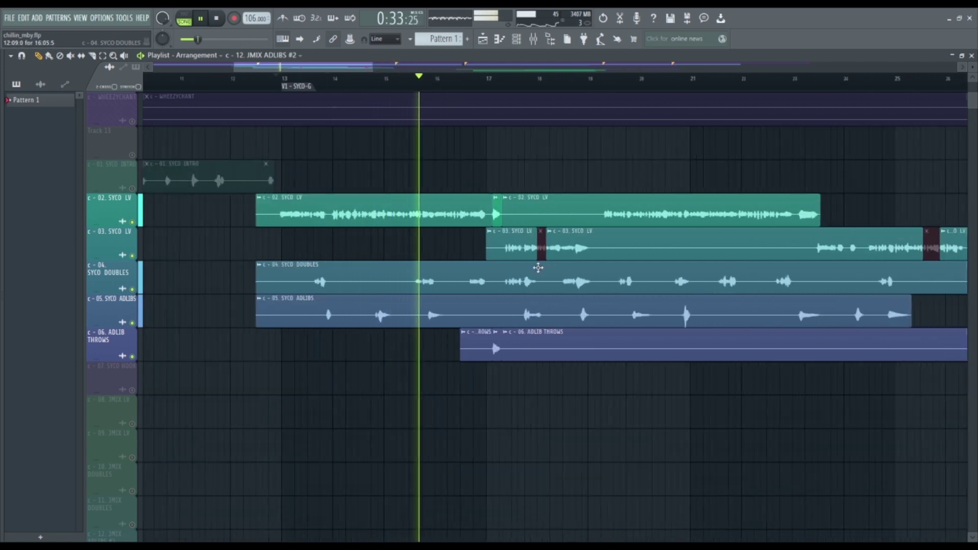
pyautogui.scroll(-1, 517, 276)
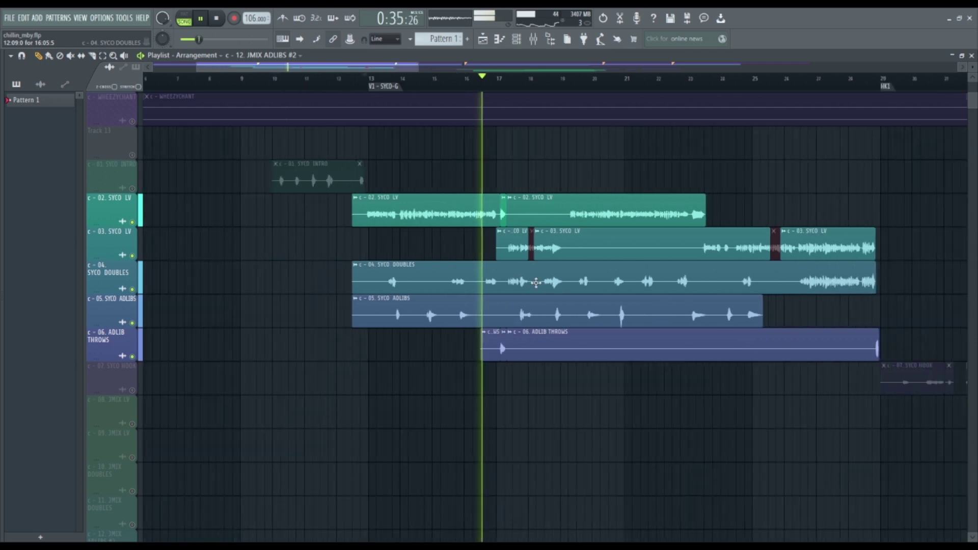
pyautogui.scroll(1, 533, 279)
pyautogui.press('space')
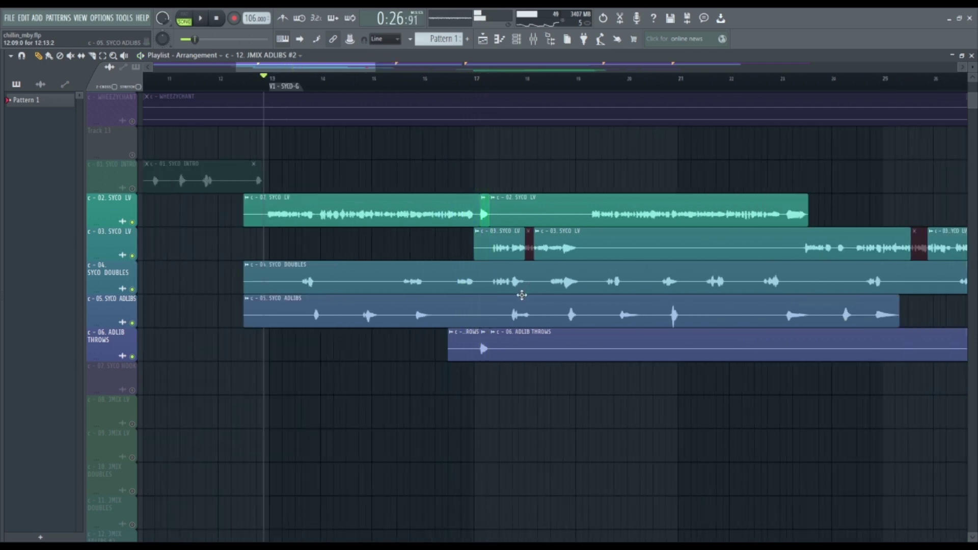
pyautogui.scroll(-3, 378, 212)
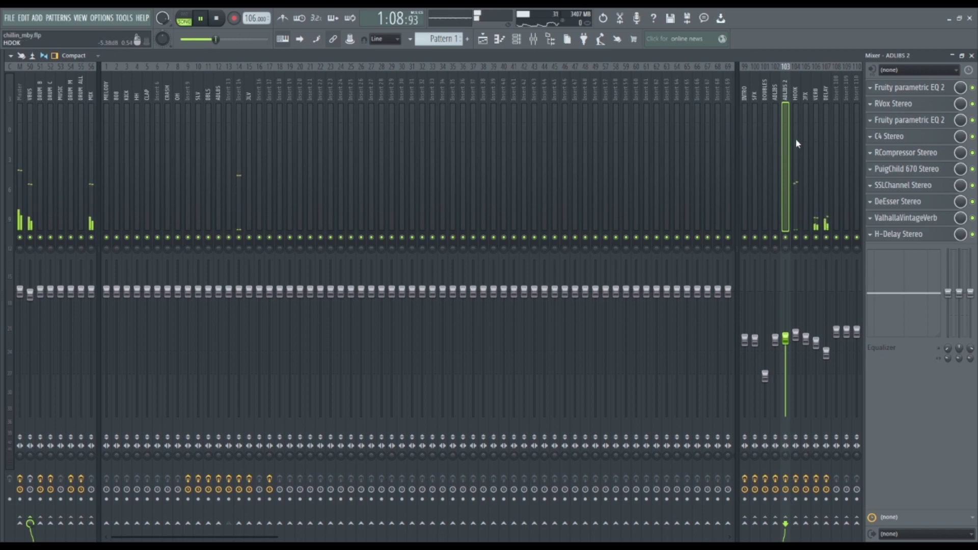
# - Select the HOOK mixer track and examine the MC2000 MC404 multiband compressor on Insert 14, closing it when done
pyautogui.press('space')
pyautogui.click(797, 144)
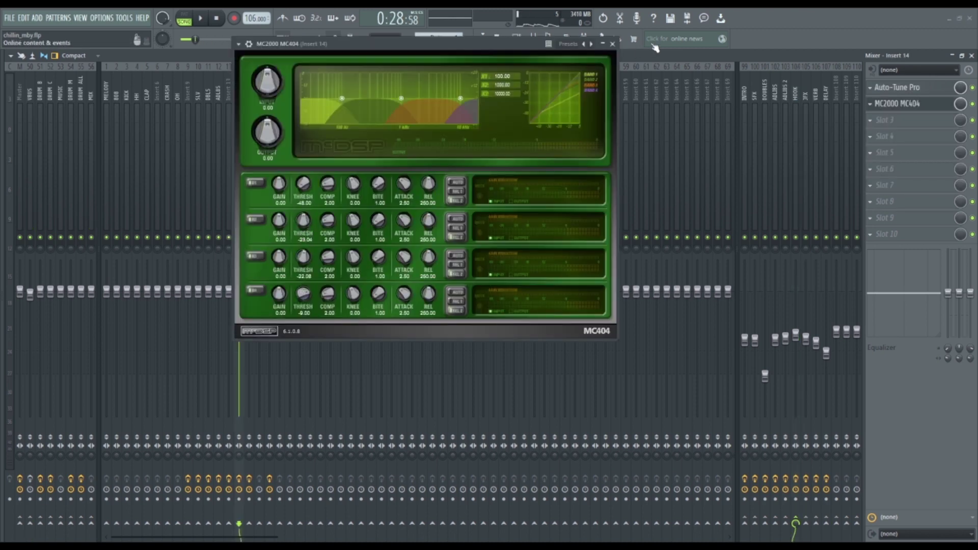
pyautogui.click(613, 45)
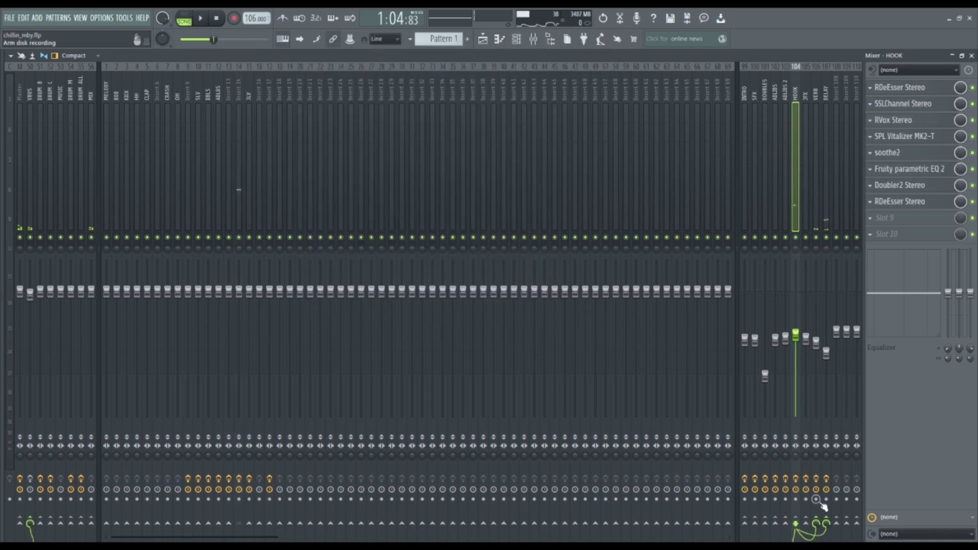
# - Select the VERB mixer track, open ValhallaVintageVerb to examine its reverb settings, and close it
pyautogui.click(817, 194)
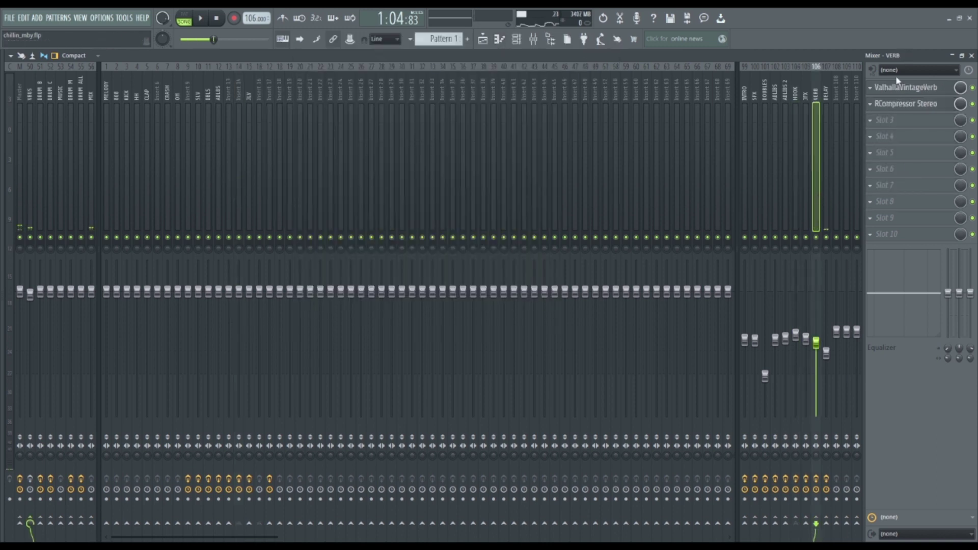
pyautogui.click(909, 88)
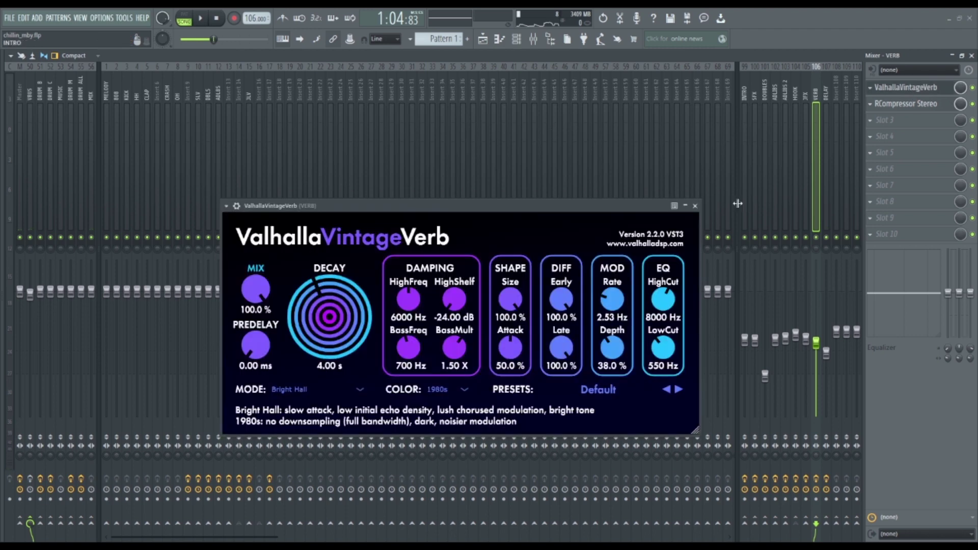
pyautogui.click(697, 206)
# - Select the DELAY mixer track, open H-Delay Stereo to examine its settings, and close it
pyautogui.click(823, 150)
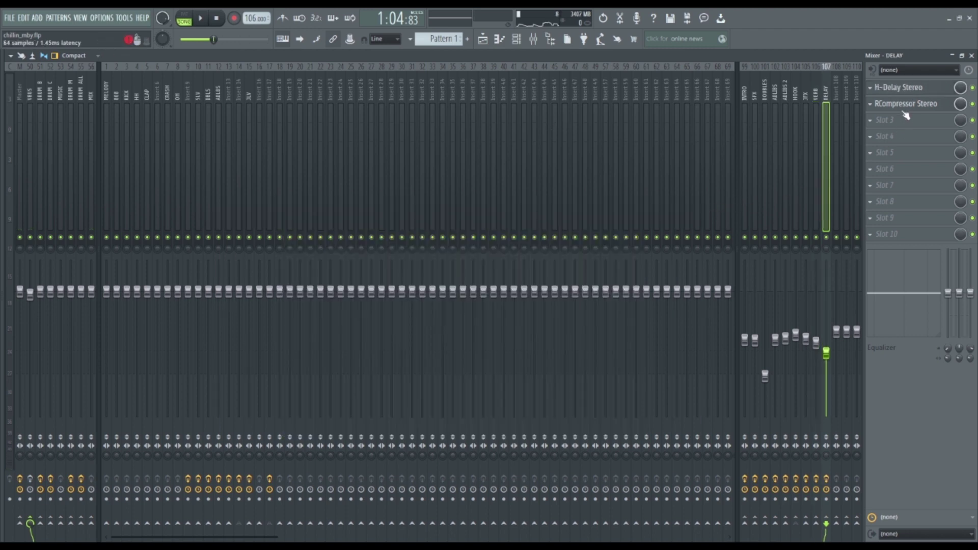
pyautogui.click(906, 94)
pyautogui.click(616, 197)
# - Return to the playlist, solo 08. JMIX LV, and unmute 09. JMIX LV, 10. JMIX DOUBLES and 11. JMIX DOUBLES alongside it
pyautogui.press('F5')
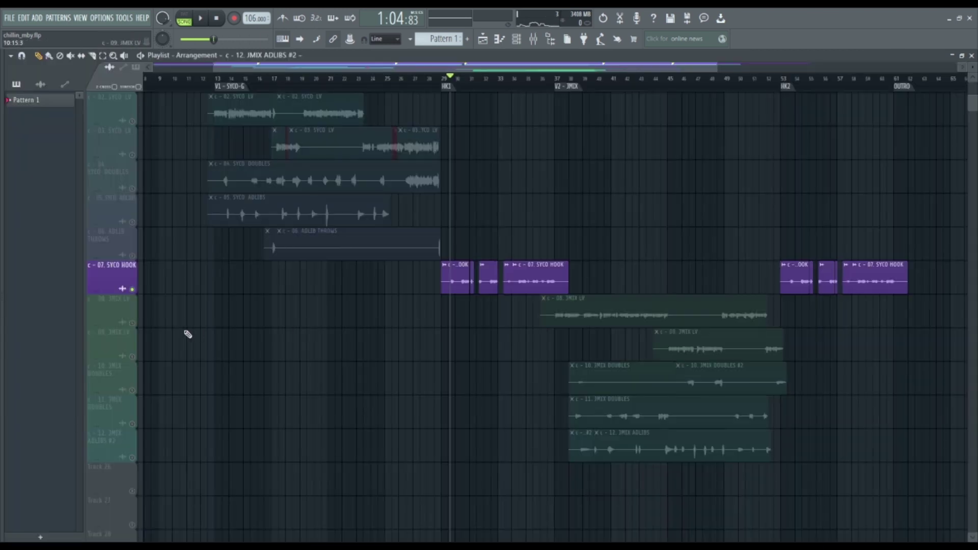
pyautogui.rightClick(133, 323)
pyautogui.click(133, 357)
pyautogui.click(133, 391)
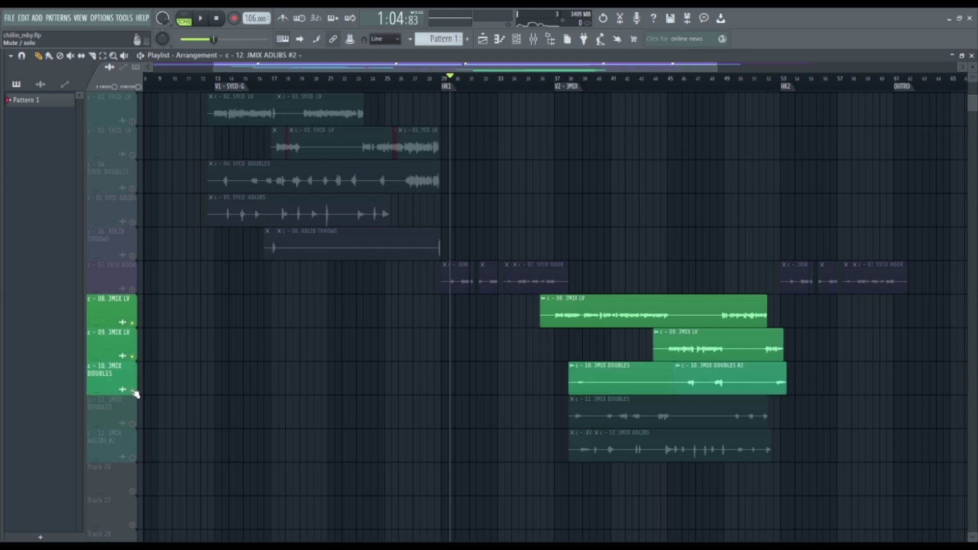
pyautogui.click(133, 425)
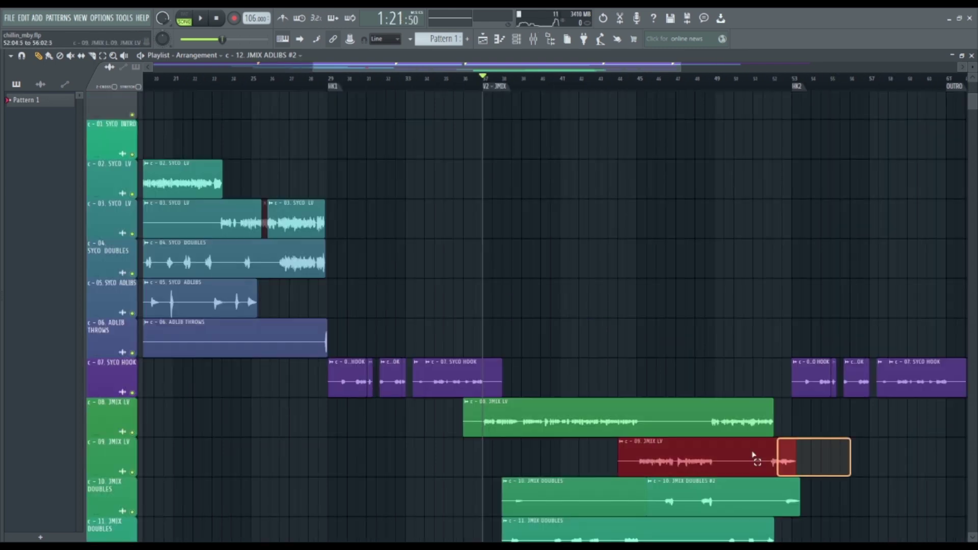
# - Select the second verse's JMIX clips group by group: the two lead vocals, the doubles, and the adlibs
pyautogui.moveTo(837, 459); pyautogui.dragTo(464, 402)
pyautogui.scroll(-2, 708, 428)
pyautogui.scroll(-1, 861, 442)
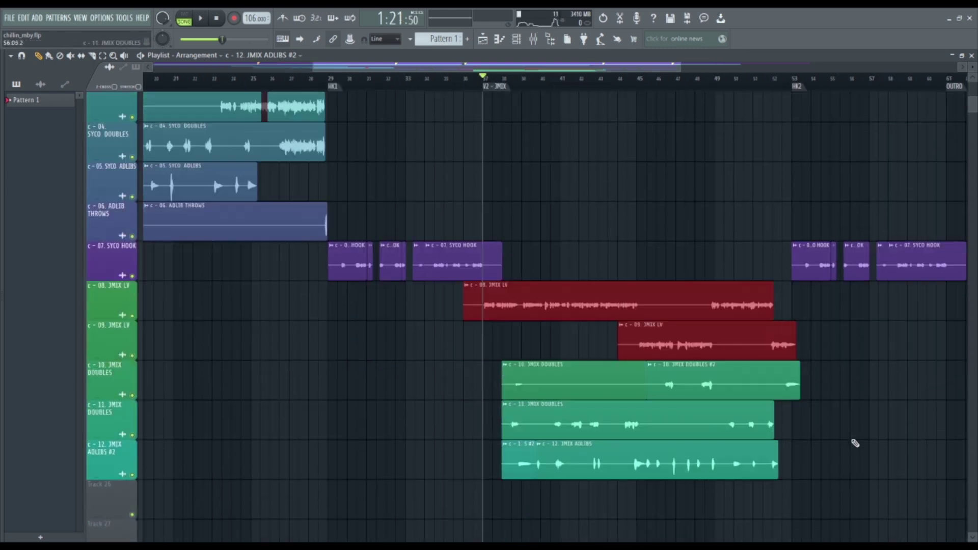
pyautogui.moveTo(842, 429); pyautogui.dragTo(613, 395)
pyautogui.scroll(-2, 805, 470)
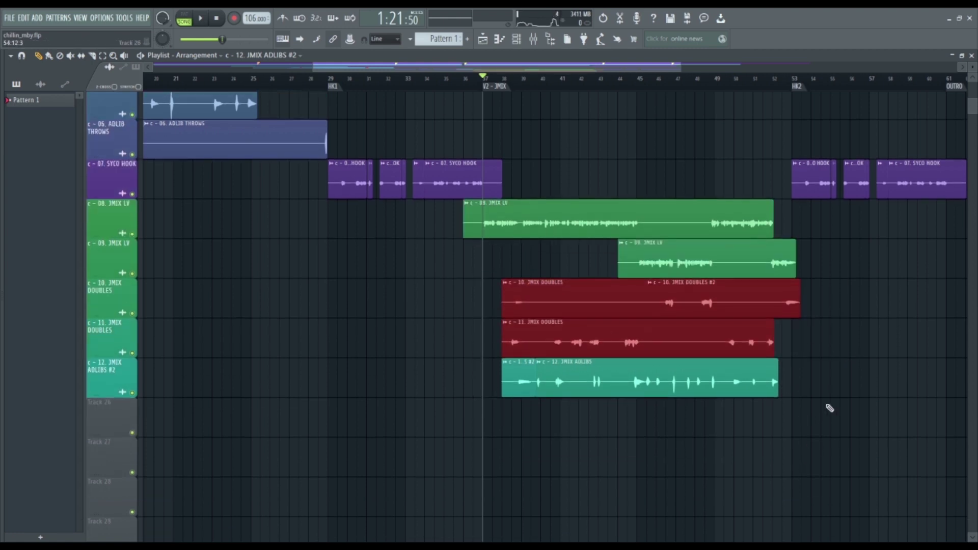
pyautogui.moveTo(840, 393); pyautogui.dragTo(448, 406)
pyautogui.scroll(-2, 660, 416)
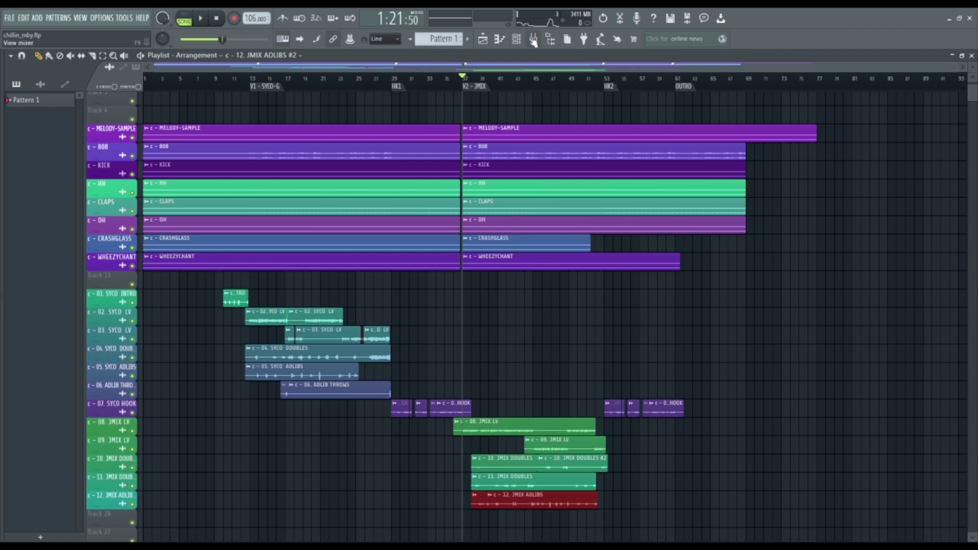
# - Play the full arrangement from just before the V2 - JMIX marker to hear the second verse
pyautogui.press('space')
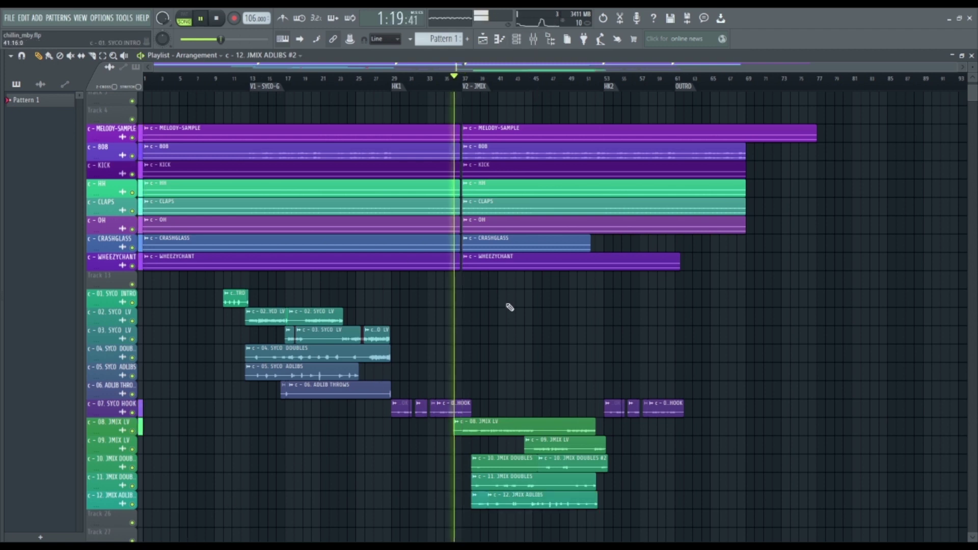
pyautogui.scroll(-3, 508, 306)
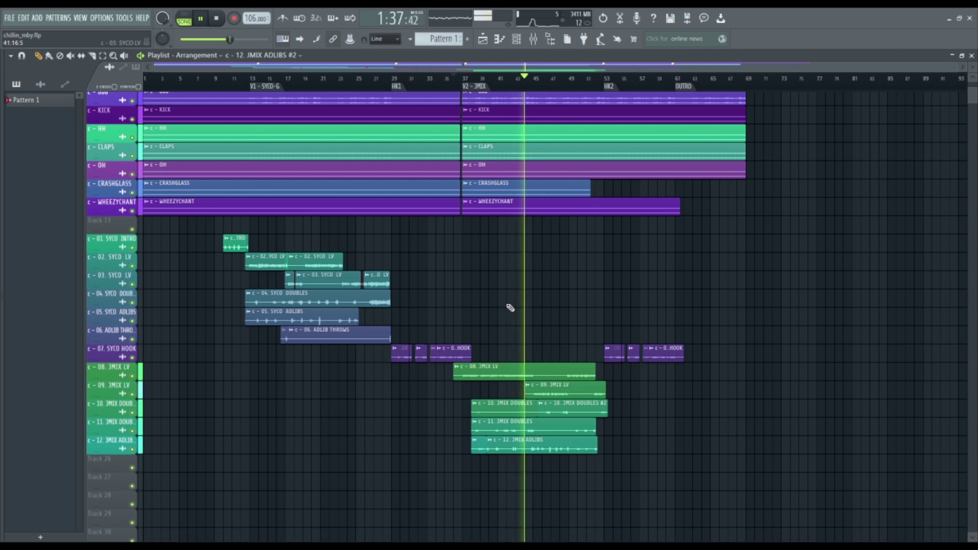
pyautogui.scroll(3, 510, 307)
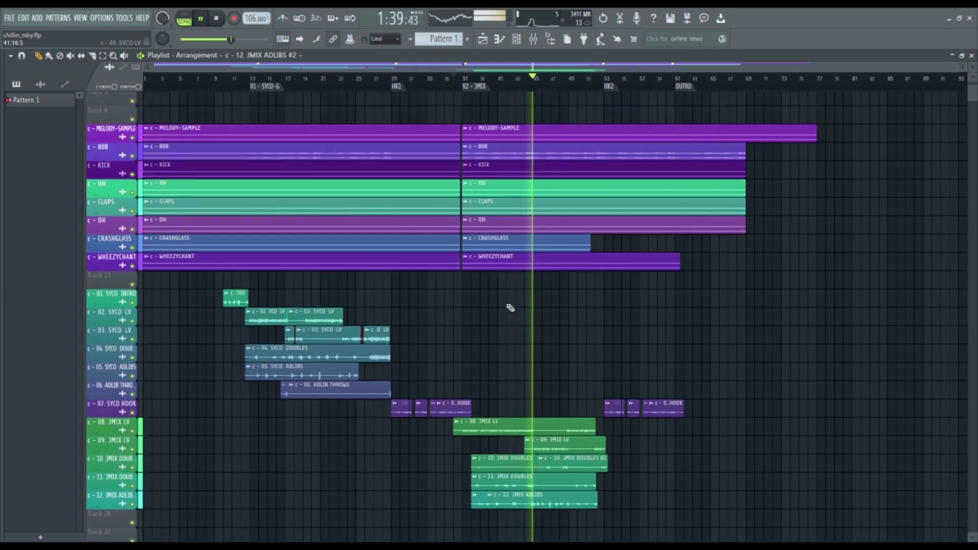